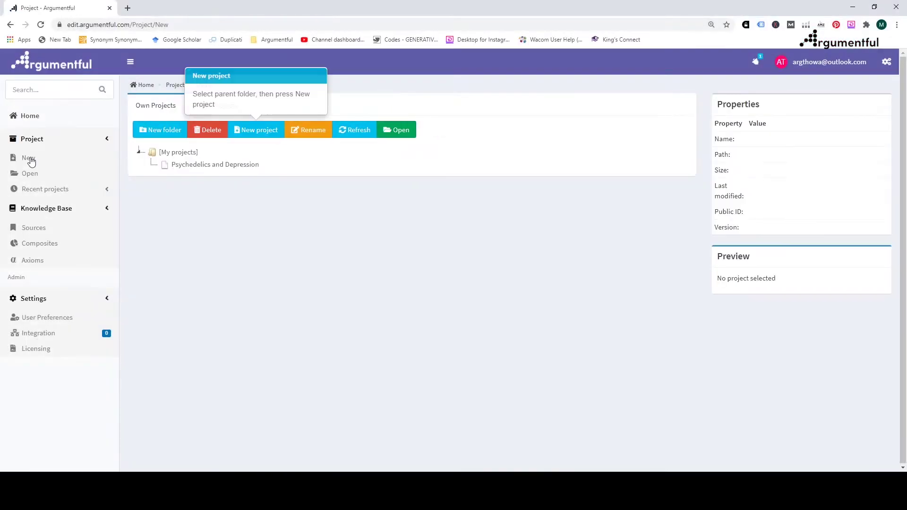
- Start a new argument-map project and add three Reasons under the Conclusion
click(254, 128)
click(298, 305)
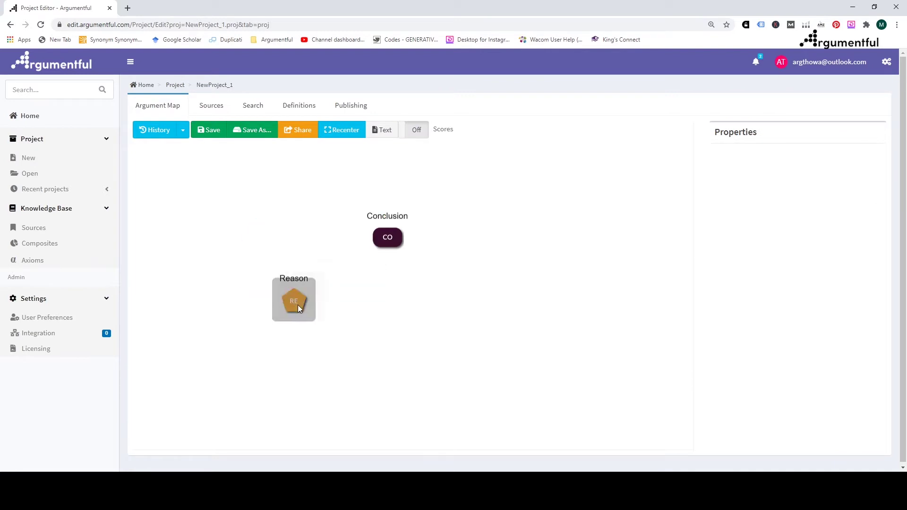
click(791, 172)
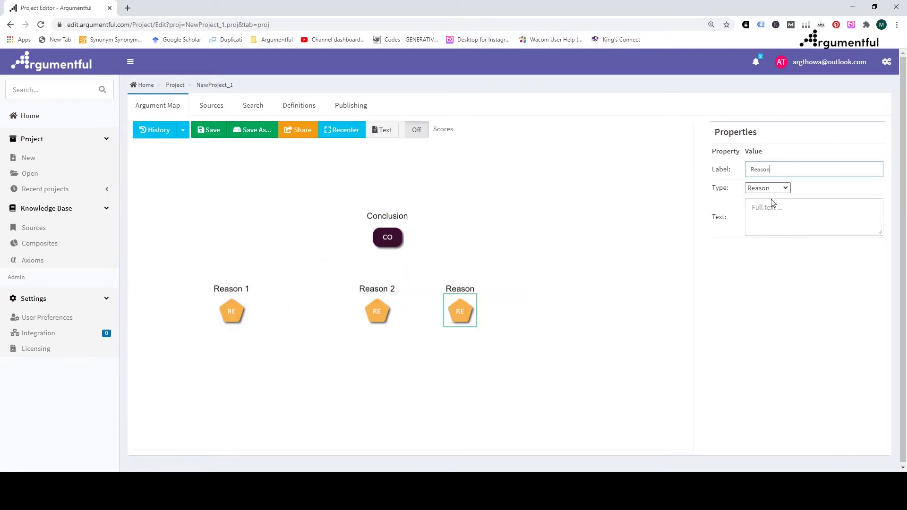
- Add warrants beside Reasons 1 and 3, joining Reason 1 and its warrant with And
drag(236, 314, 297, 348)
click(302, 373)
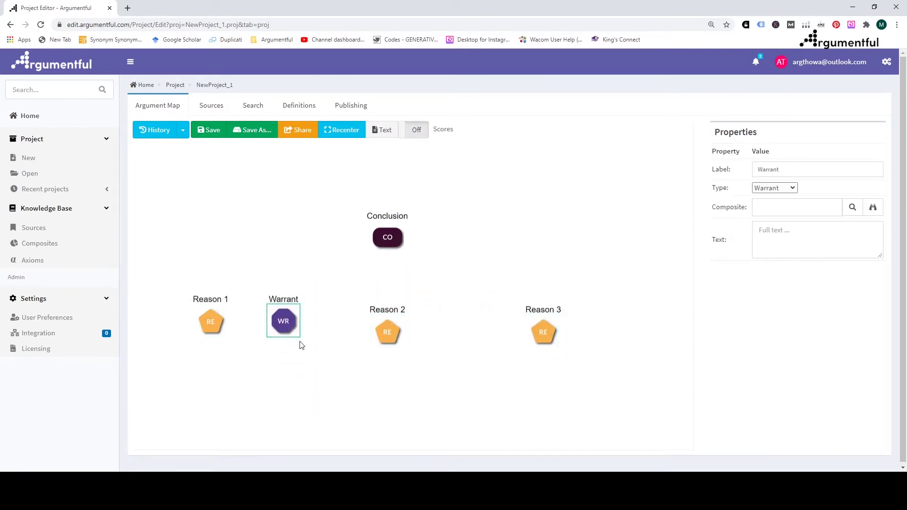
click(802, 170)
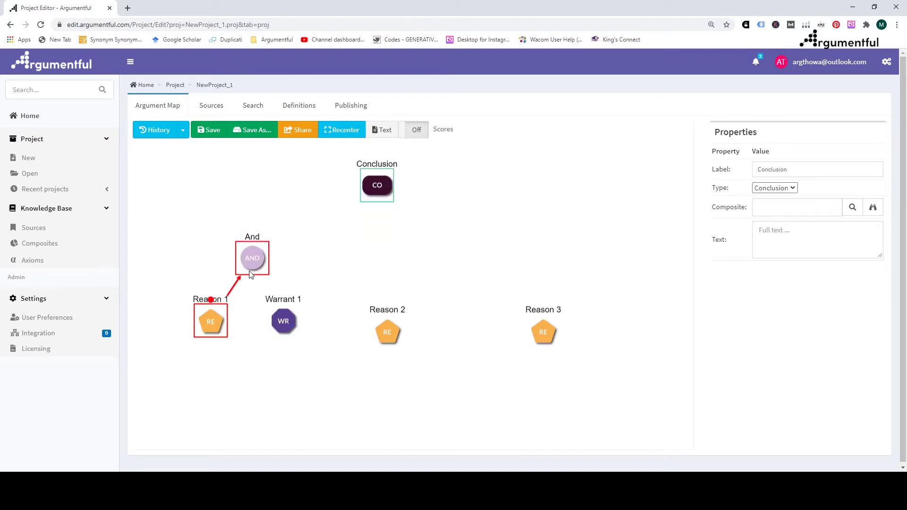
click(386, 303)
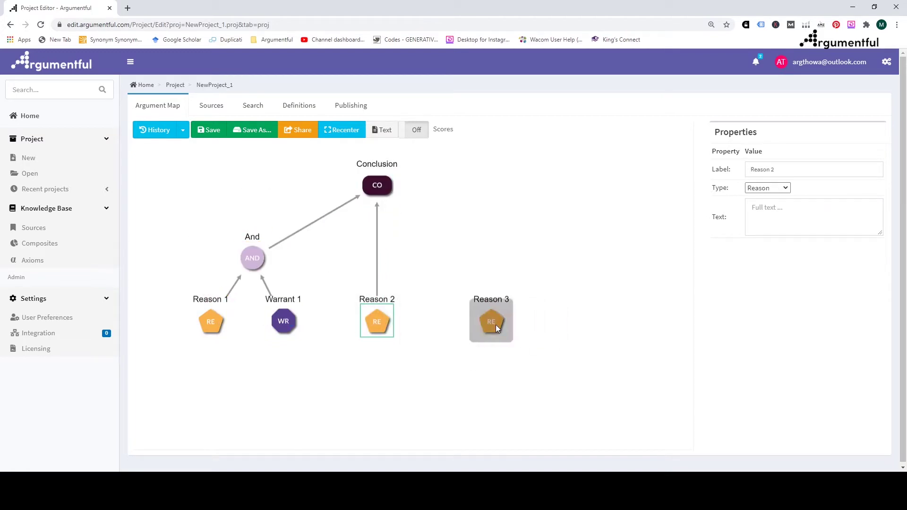
click(543, 348)
drag(495, 325, 522, 242)
- Label the warrants 'for Reason 1' and 'for Reason 3', and join Reason 3 to its warrant with And
click(286, 321)
click(803, 169)
key(BackSpace)
text(for Reason 1)
click(564, 321)
click(803, 169)
text(for Reason 3)
click(521, 249)
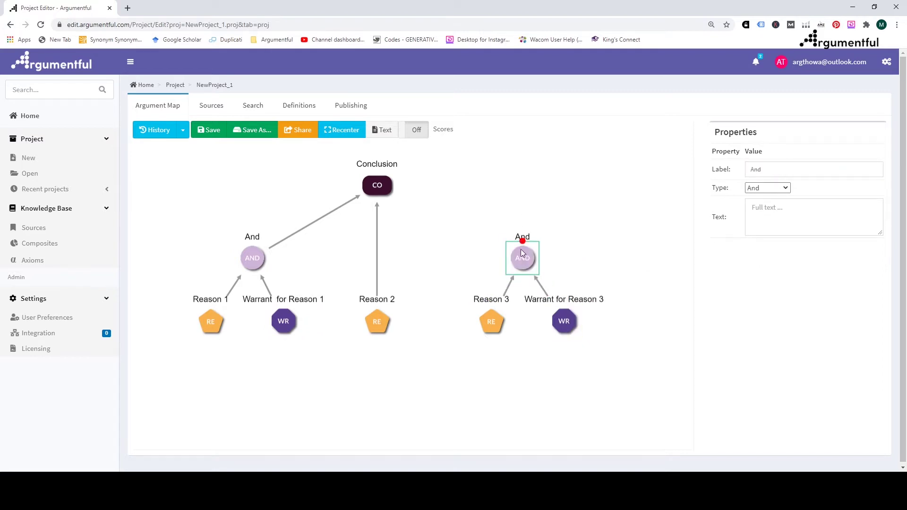
- Add and link backings 'Evidence for Reason 1' and 'Evidence for Warrant 1' under Reason 1 and its warrant
double_click(194, 413)
triple_click(747, 171)
text(Evidence for Reason 1)
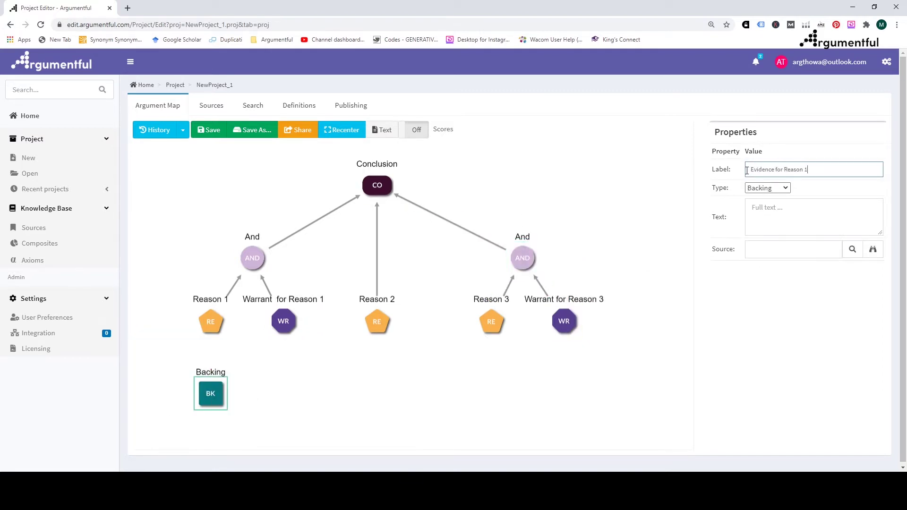
double_click(293, 394)
drag(808, 169, 784, 169)
text(Warrant 1)
click(211, 401)
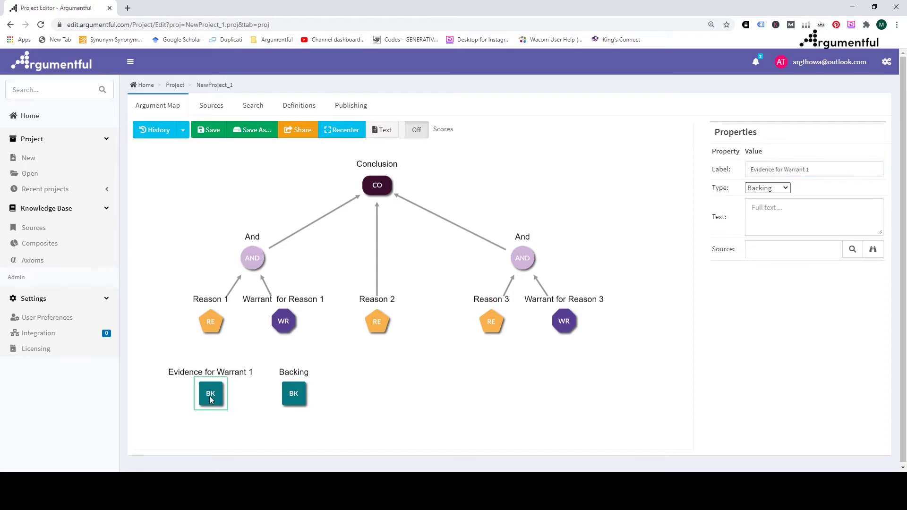
double_click(294, 395)
text(Evidence for Warrant 1)
click(577, 415)
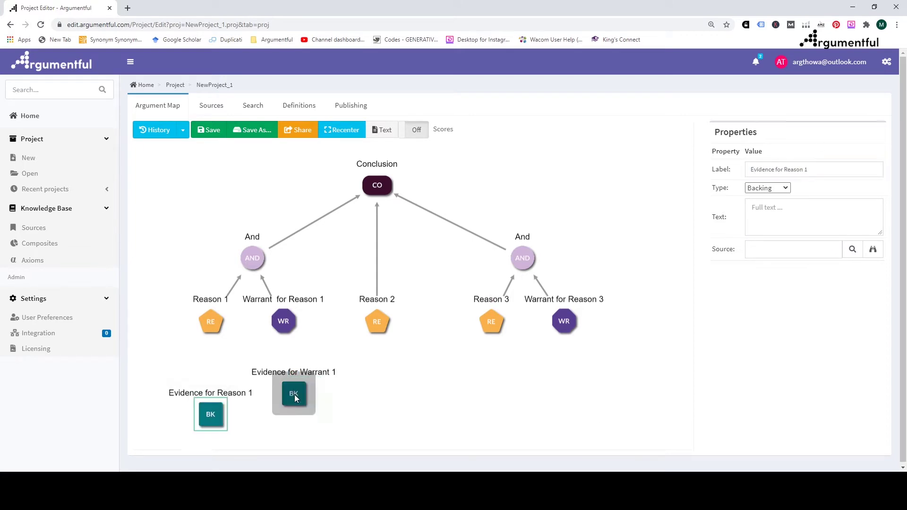
drag(211, 412, 210, 324)
drag(284, 414, 283, 324)
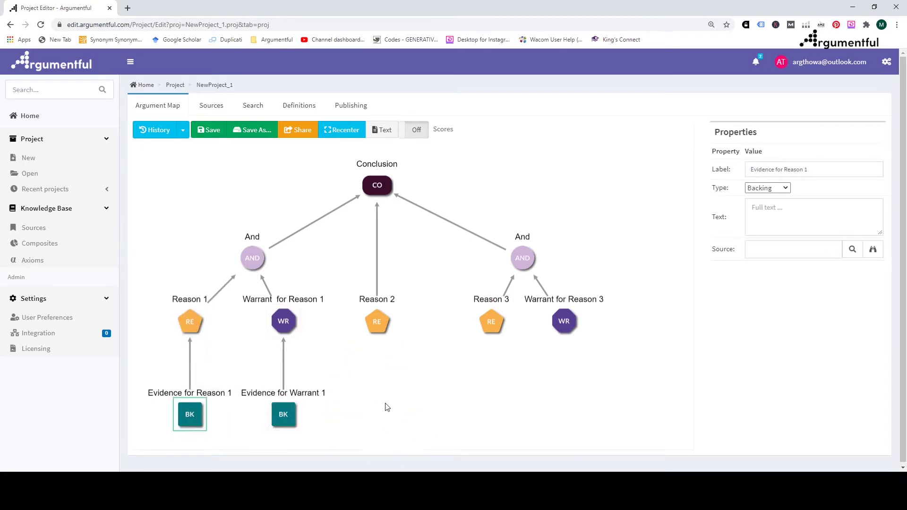
- Add Backing nodes under Reason 2, Reason 3 and the warrant for Reason 3, linking each upward
click(388, 407)
click(381, 368)
click(478, 414)
click(471, 374)
click(575, 414)
click(568, 374)
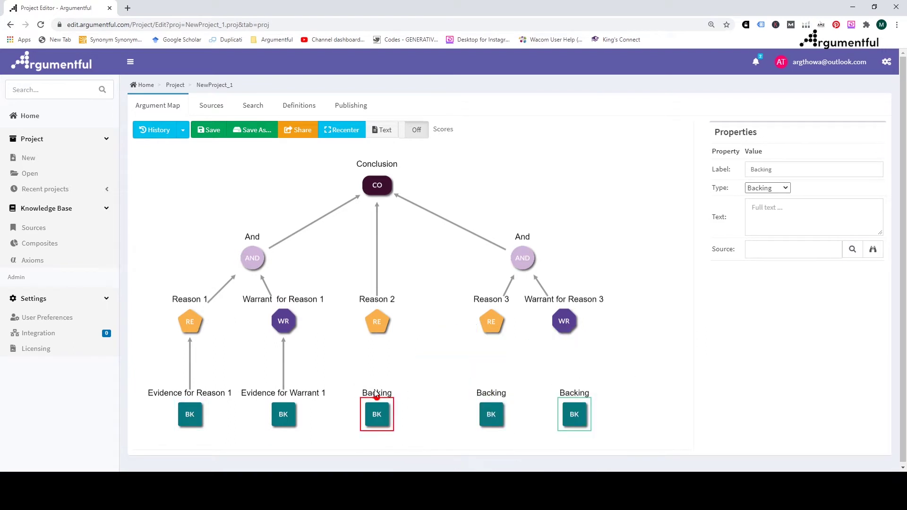
drag(377, 396, 377, 327)
drag(491, 414, 491, 326)
drag(575, 415, 565, 321)
- Label the new backings 'Evidence for Reason', 'Evidence for Reason 3' and 'Evidence for Warrant 3'
double_click(377, 415)
text(Evidence for Reason)
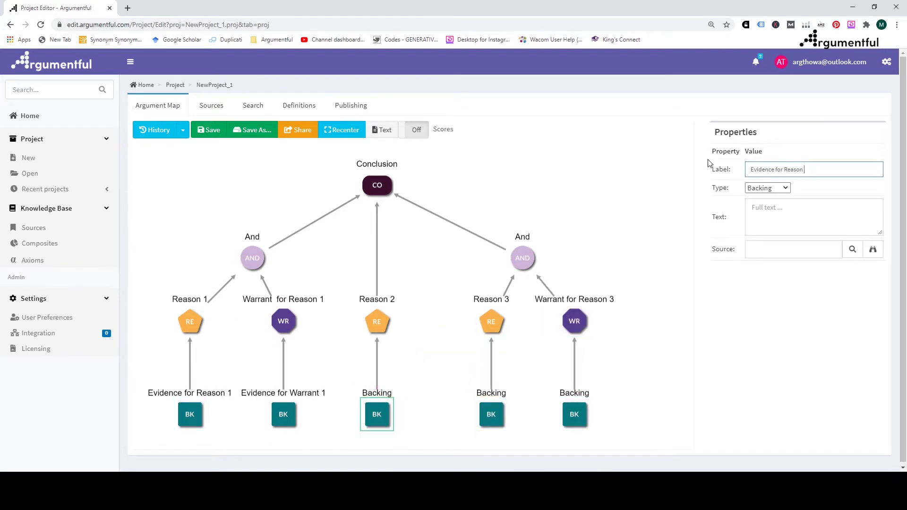
key(Return)
key(Tab)
text(Evidence for Reason 3)
key(Return)
key(Tab)
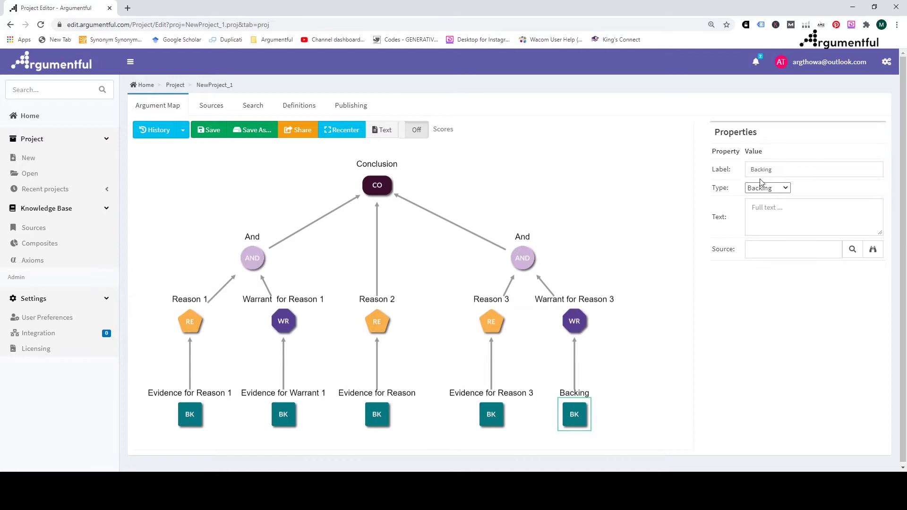
text(Evidence for Warrant 3)
key(Return)
key(Tab)
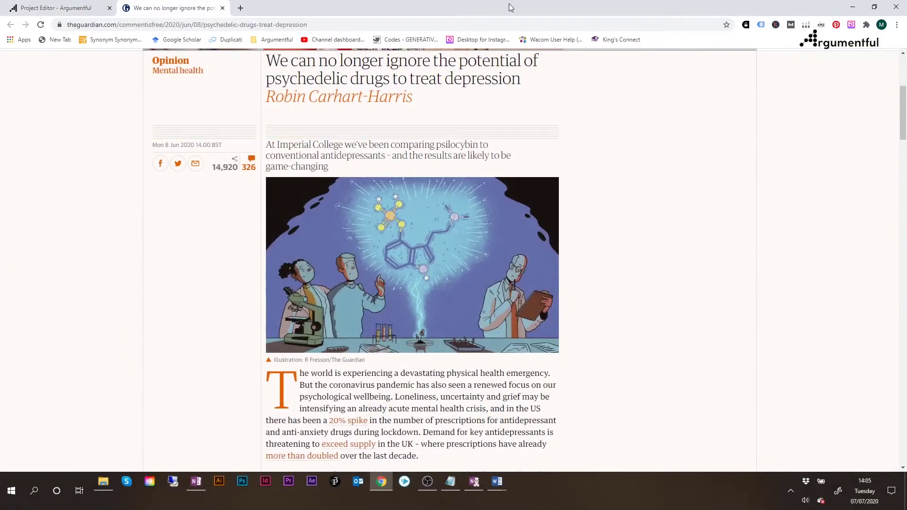
- Select, then deselect, the headline and byline of the Guardian article on psychedelics for depression
drag(266, 59, 418, 107)
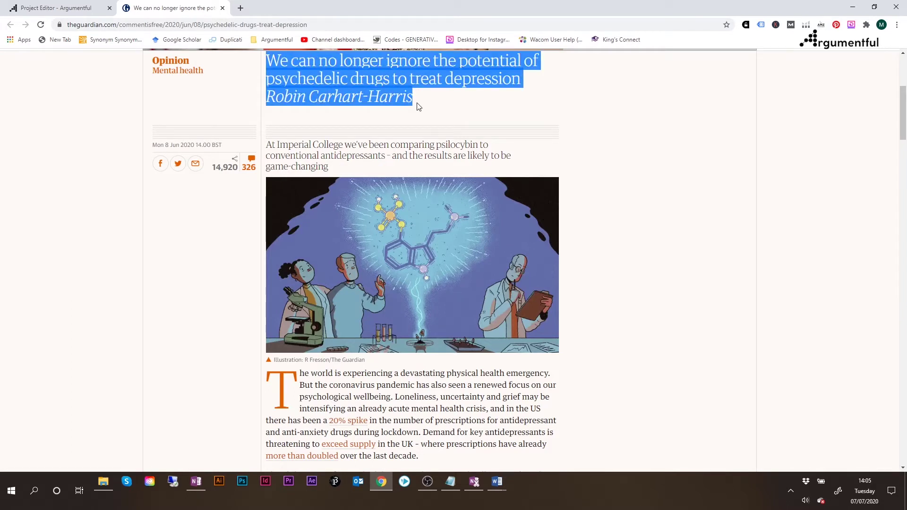
click(119, 100)
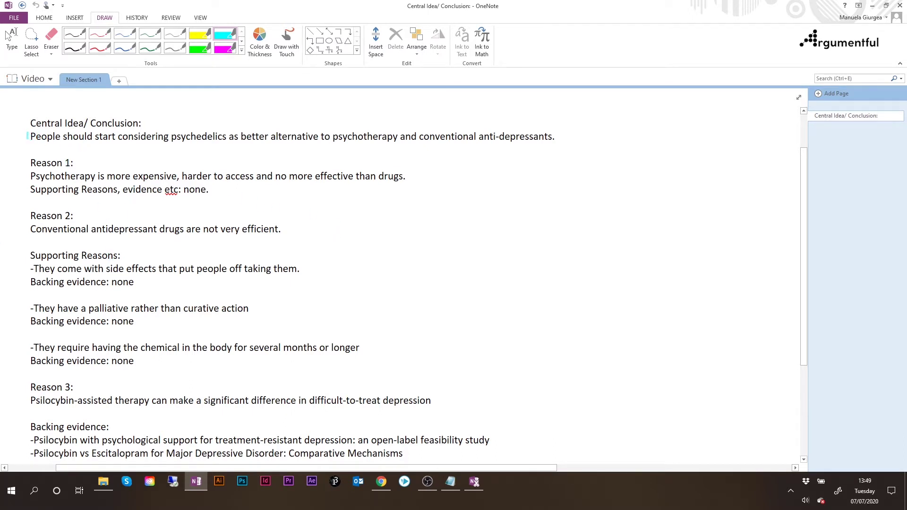
- Highlight the conclusion sentence and the Reason 1 and Reason 2 statements in cyan
drag(27, 137, 565, 140)
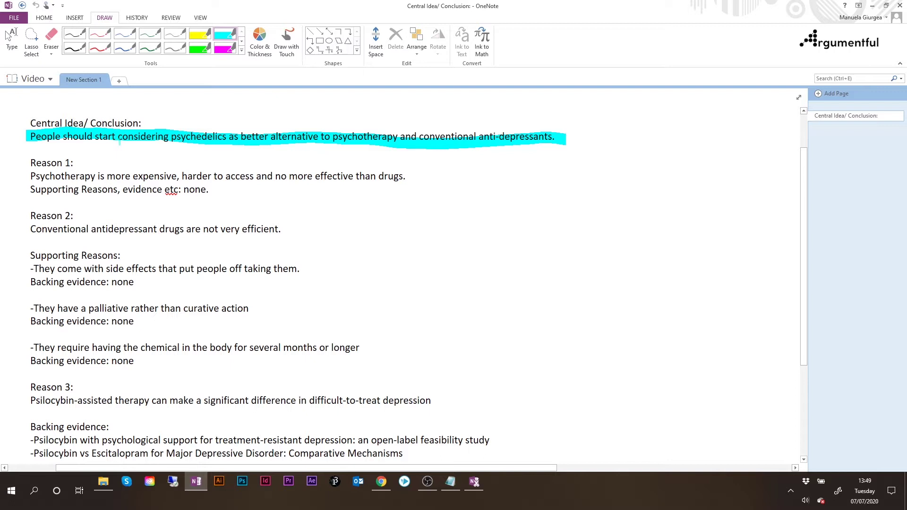
drag(30, 174, 415, 189)
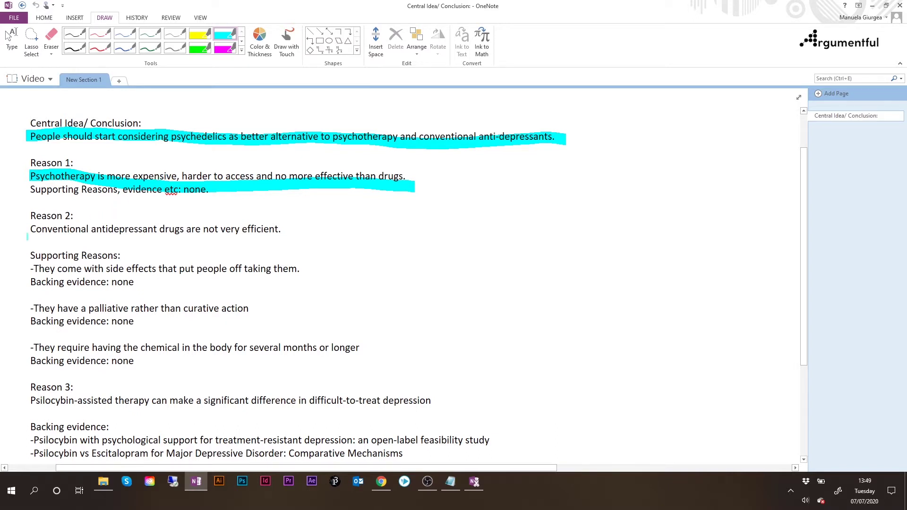
drag(30, 229, 295, 230)
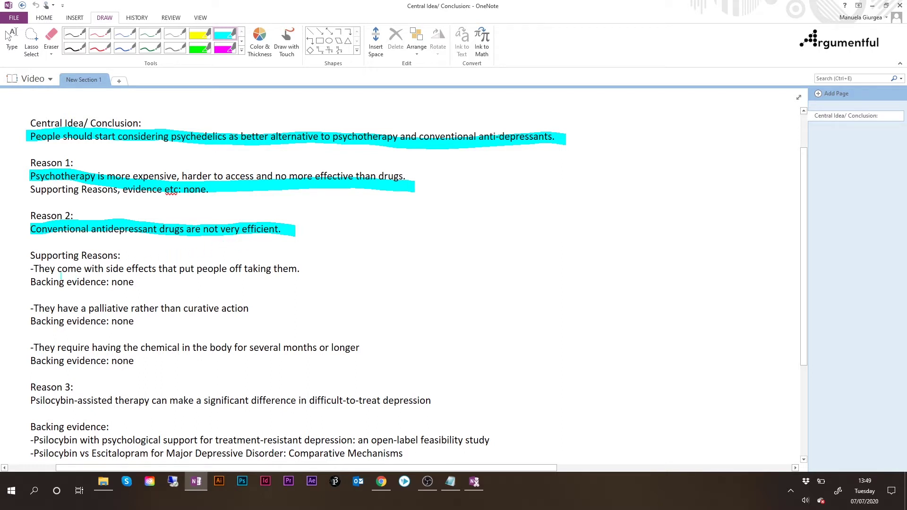
- Highlight the side-effects, palliative-action and several-months supporting reasons plus each 'none' backing entry in cyan
drag(30, 268, 310, 270)
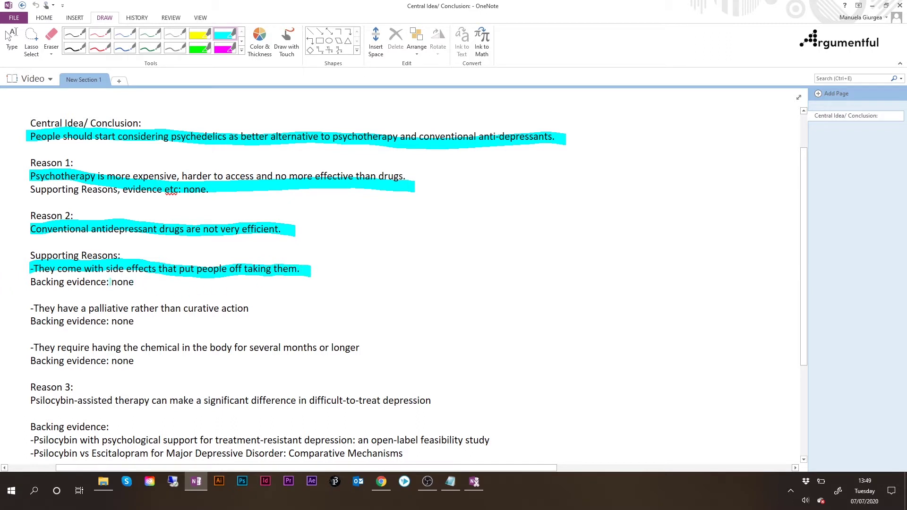
drag(110, 281, 142, 283)
drag(35, 308, 255, 312)
drag(110, 321, 140, 322)
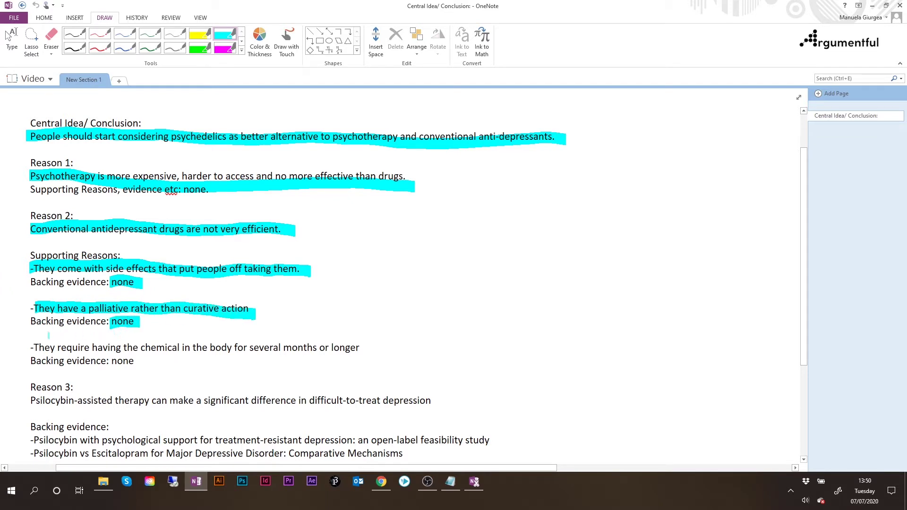
drag(36, 347, 371, 355)
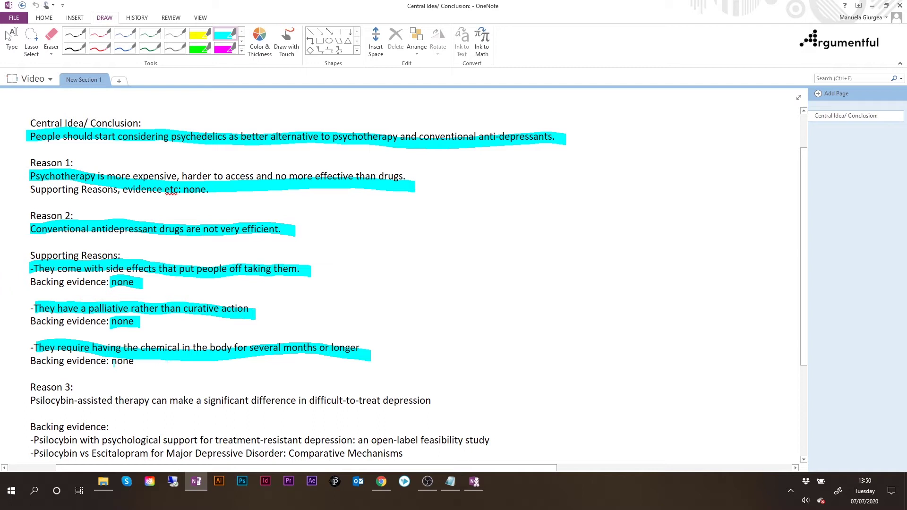
drag(114, 365, 136, 367)
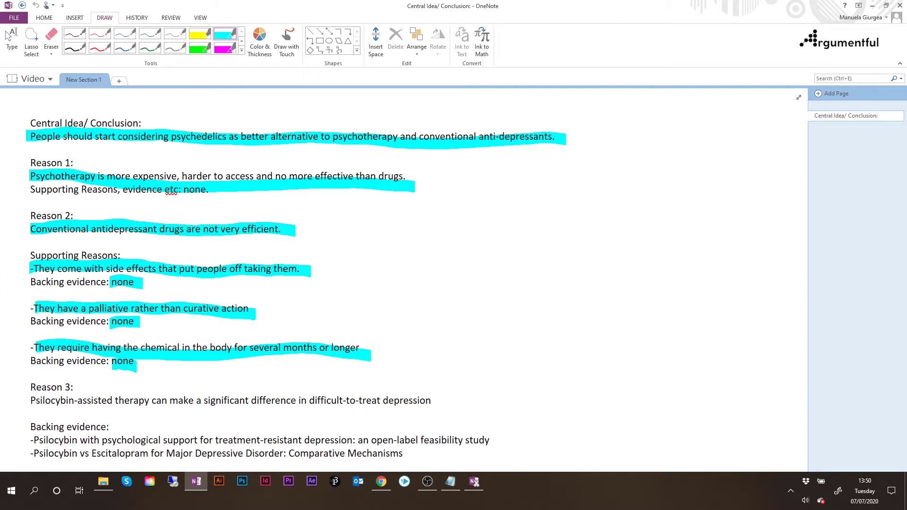
- Scroll down and mark Reason 3's line and the start of both study titles with cyan highlighter
scroll(401, 274, down, 1)
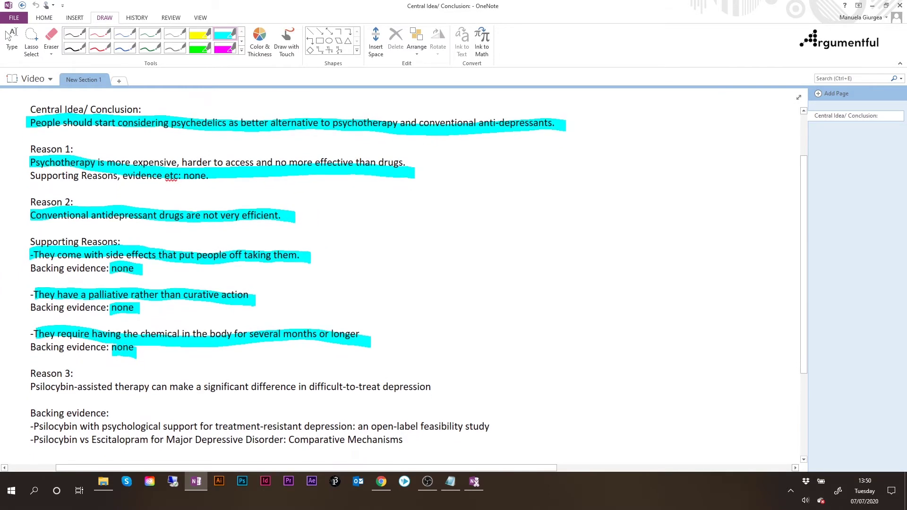
scroll(402, 264, down, 2)
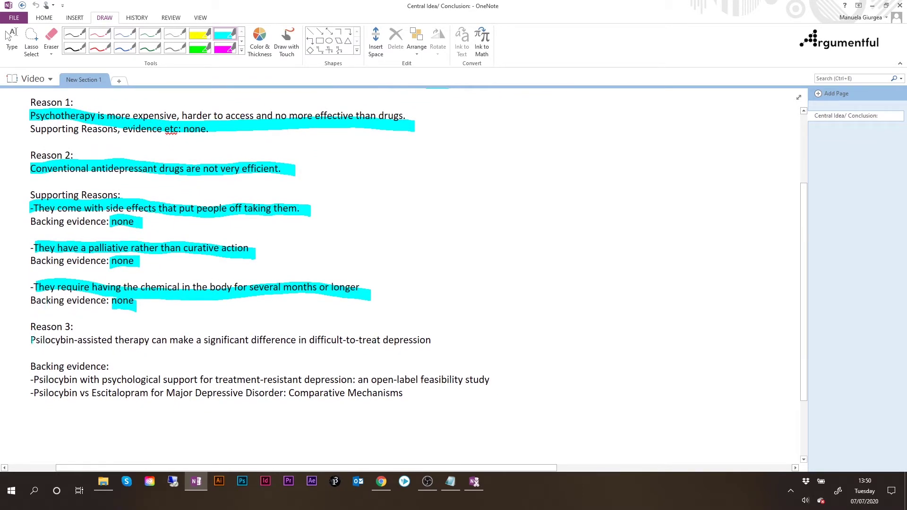
drag(32, 340, 442, 343)
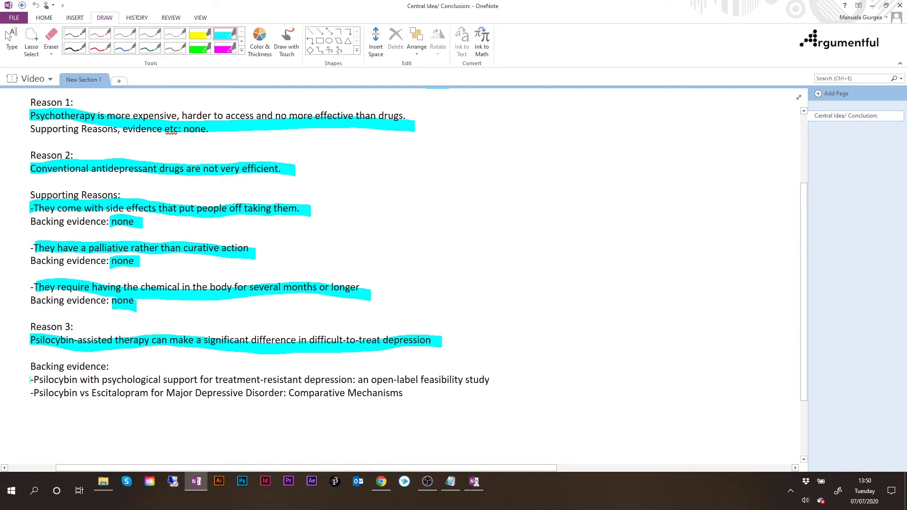
drag(30, 380, 159, 380)
drag(25, 393, 167, 393)
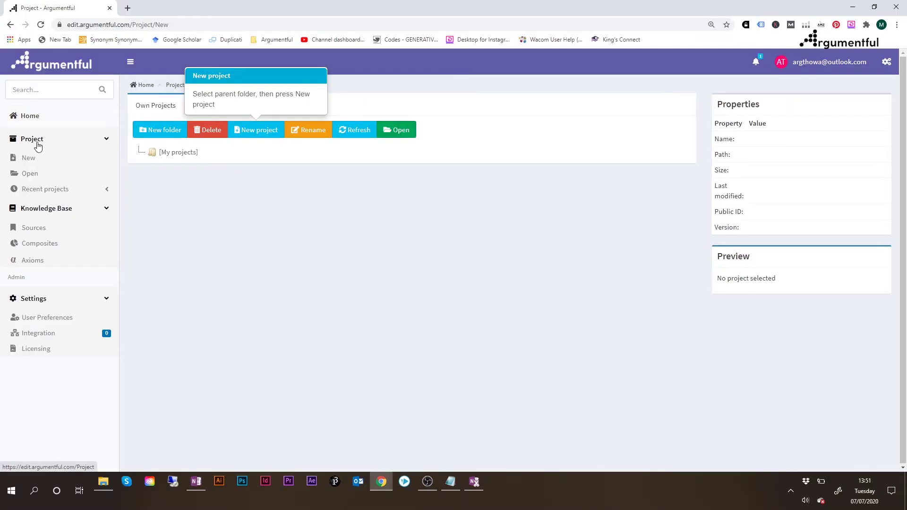
- In the My projects folder, add a project and rename NewProject_1 to 'Psychedelics and Depression'
click(32, 160)
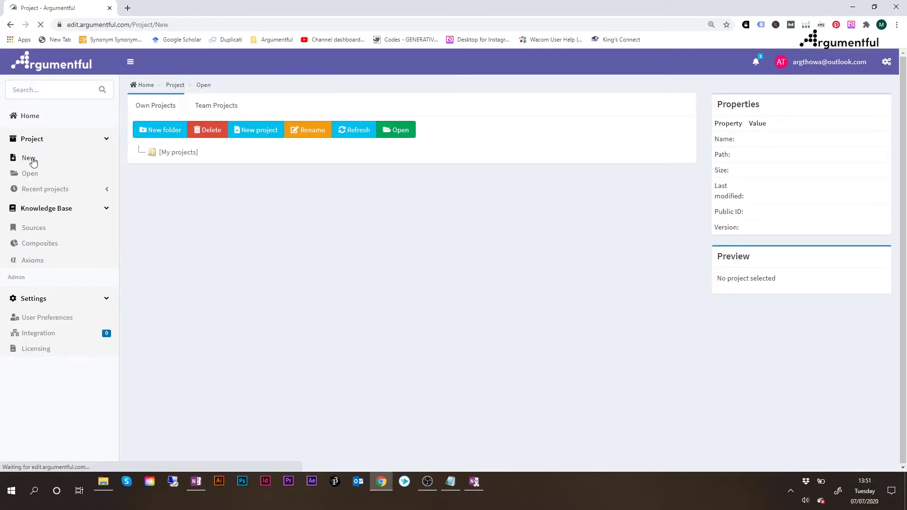
click(187, 153)
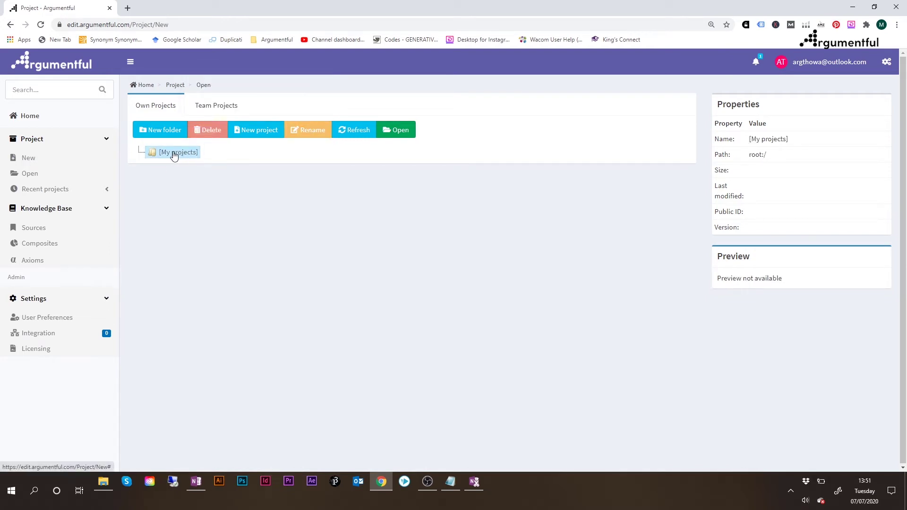
click(253, 136)
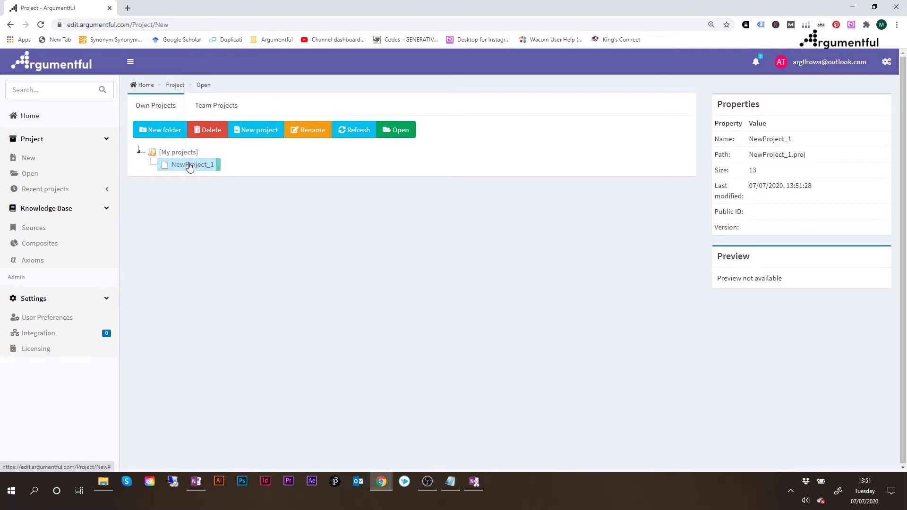
click(301, 136)
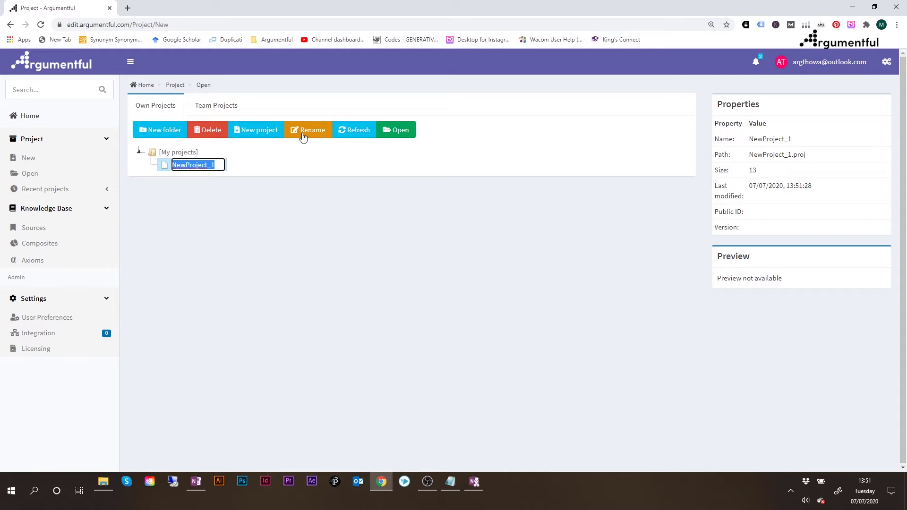
text(Ps)
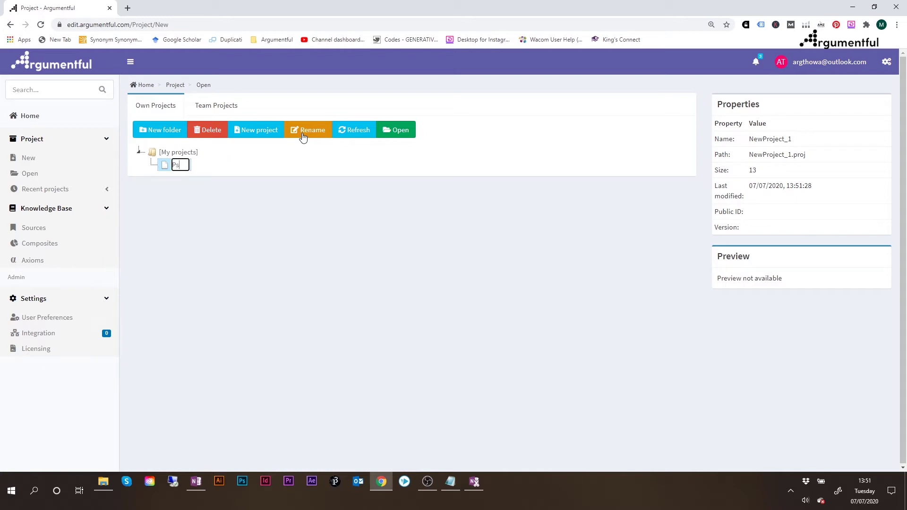
text(ychedelics and De)
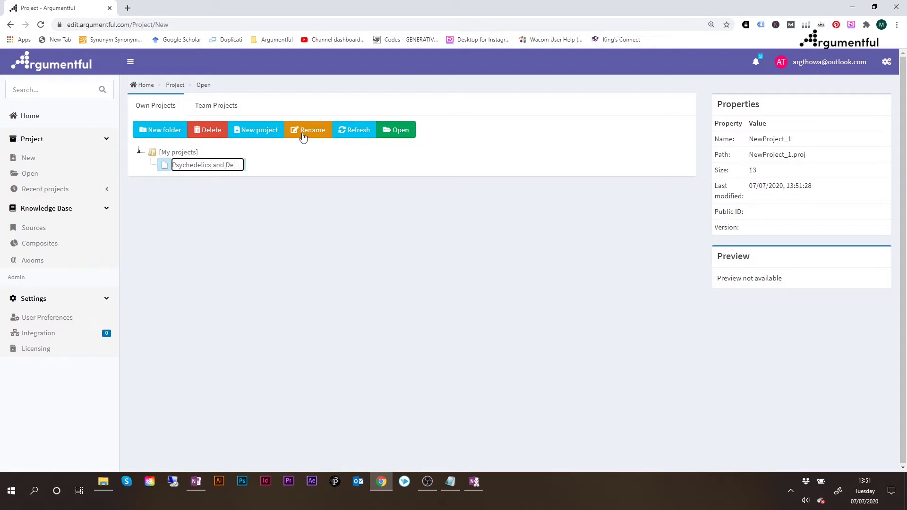
text(pression)
click(310, 171)
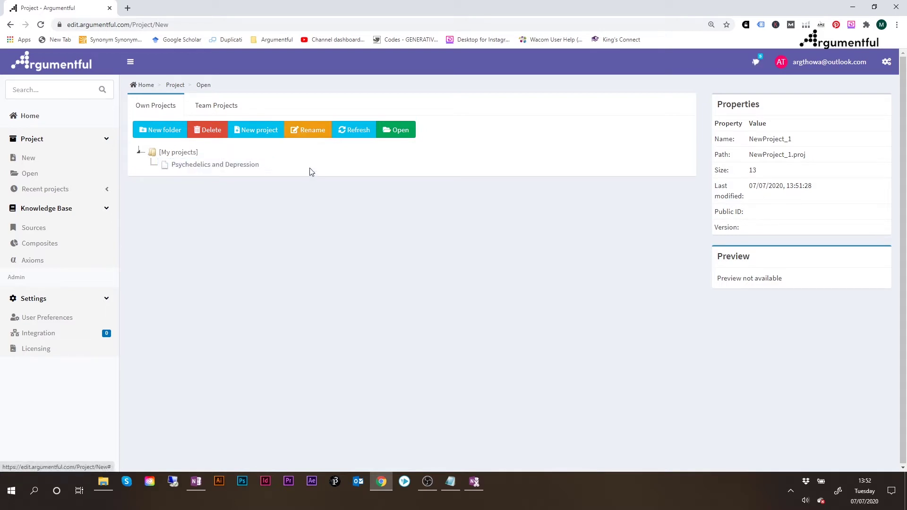
click(211, 169)
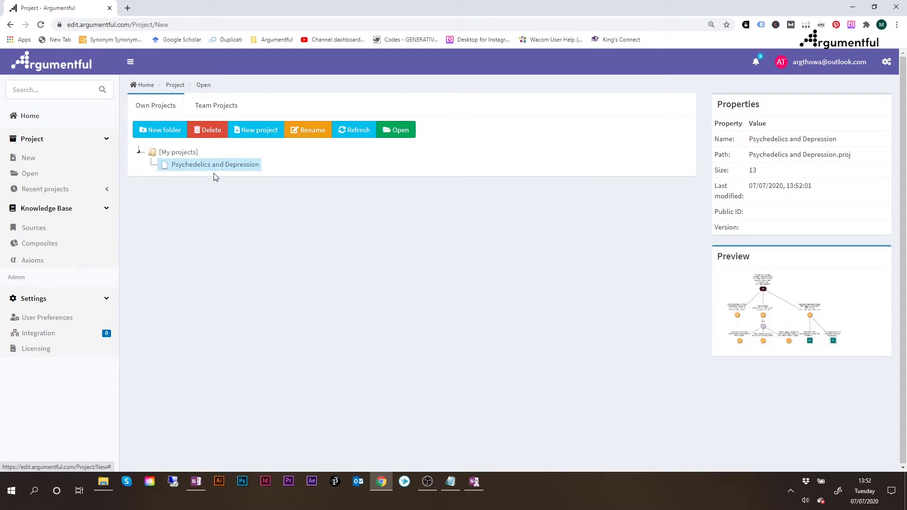
- Open the Psychedelics and Depression project in the Project Editor, then switch back to OneNote
double_click(212, 166)
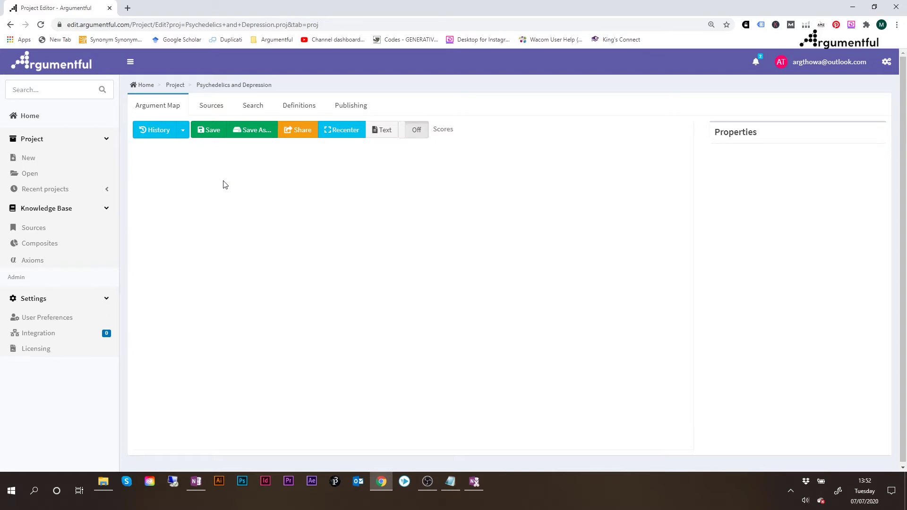
key(alt+Tab)
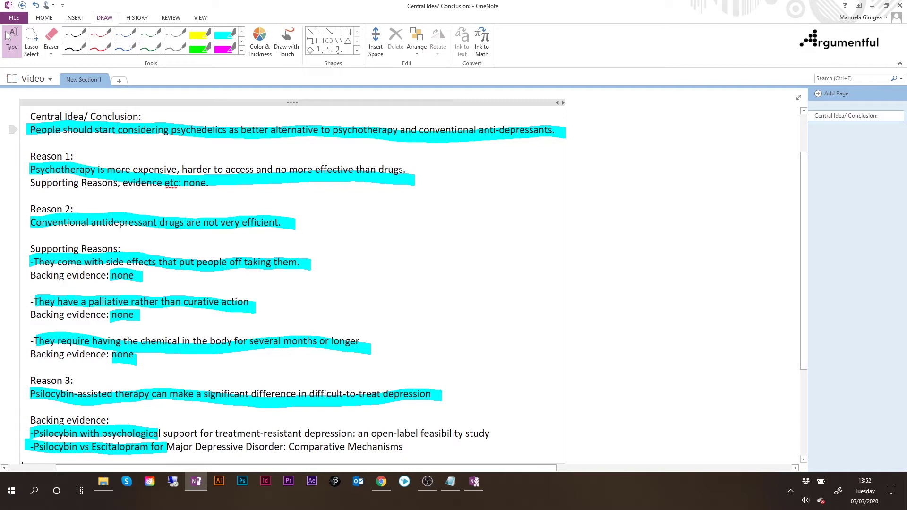
- Copy the OneNote conclusion sentence and return to the empty Argumentful editor
drag(34, 128, 554, 134)
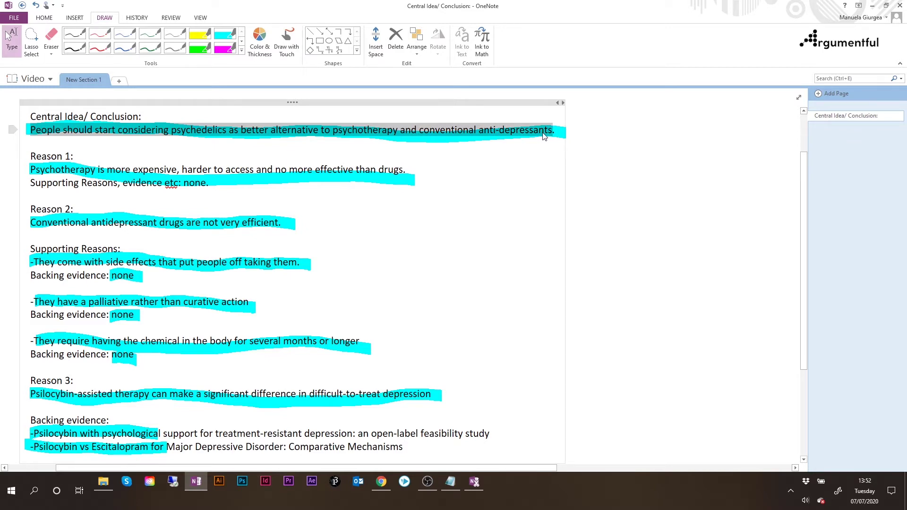
key(alt+Tab)
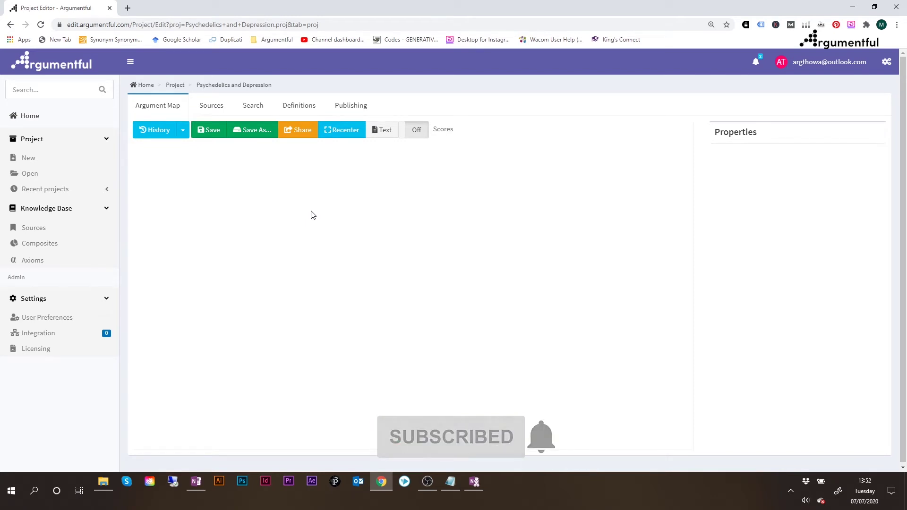
- Add a Conclusion node labelled 'People should start considering psychedelics as better alternative to psychotherapy and conventional anti-depressants'
right_click(311, 215)
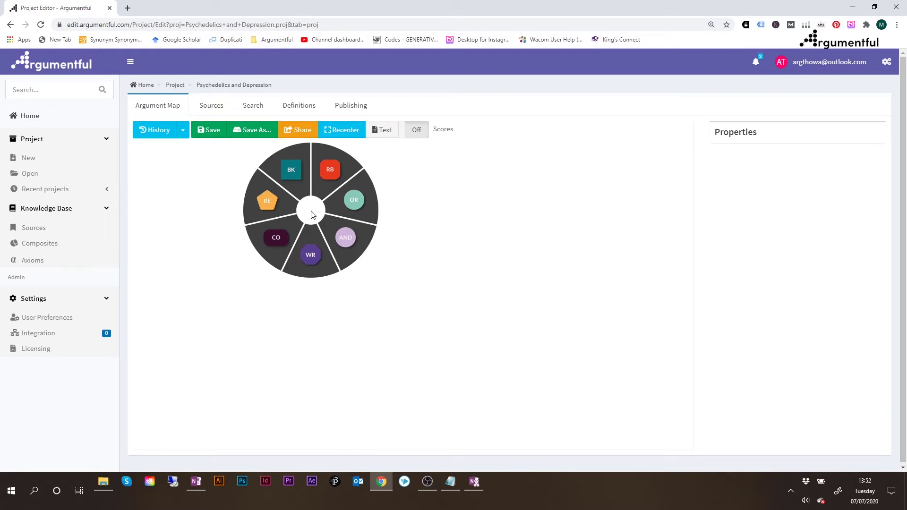
click(288, 225)
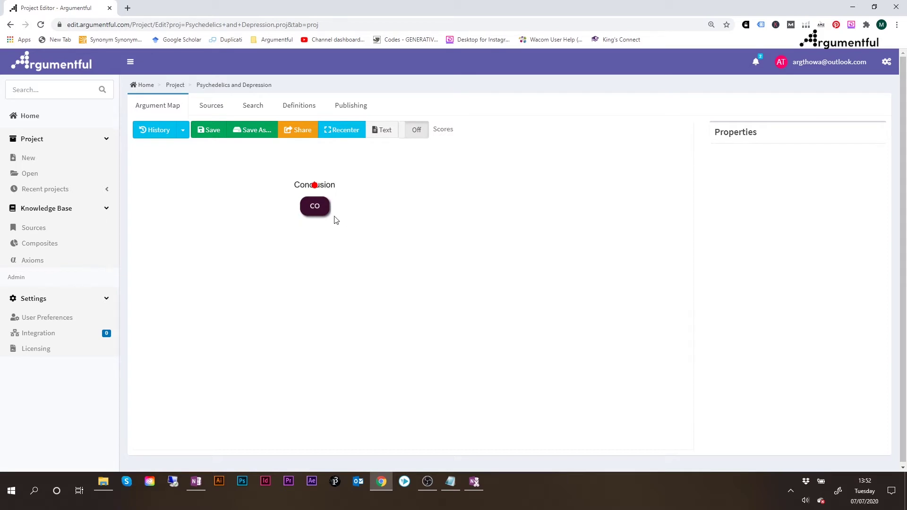
drag(323, 210, 325, 220)
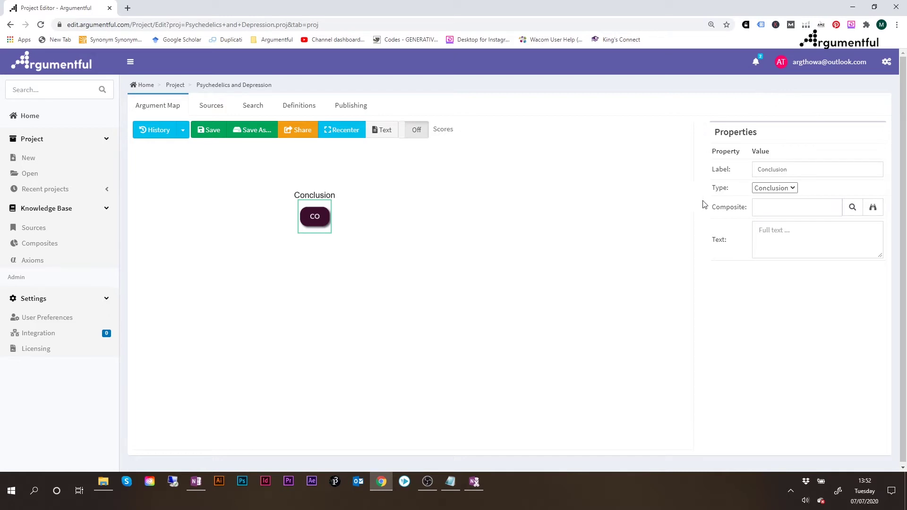
click(798, 170)
drag(798, 170, 751, 171)
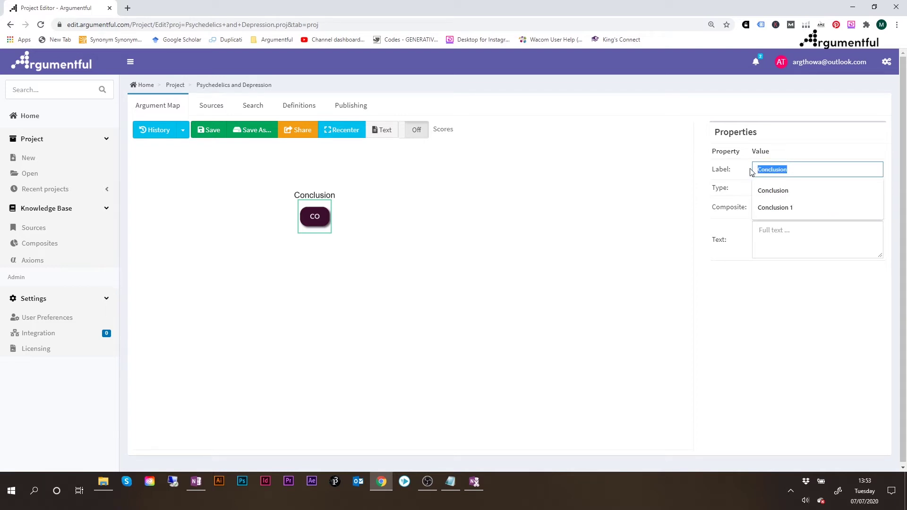
key(ctrl+v)
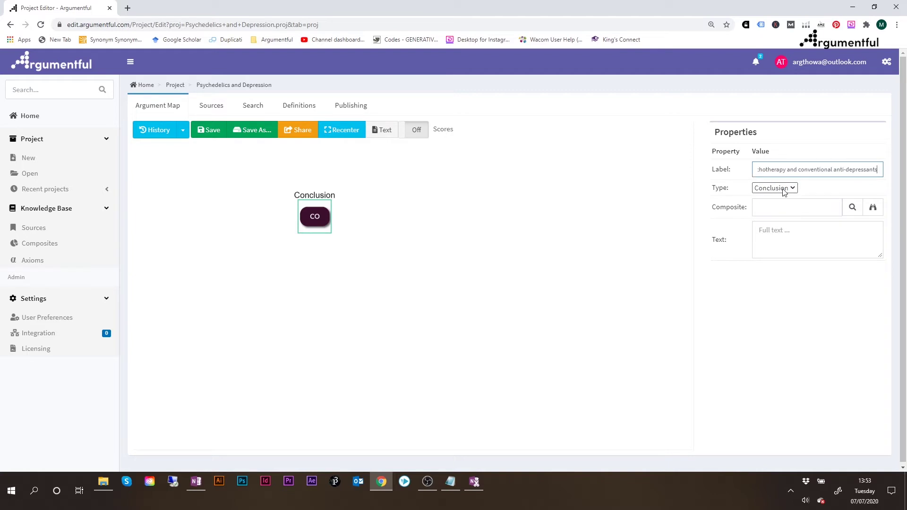
click(775, 229)
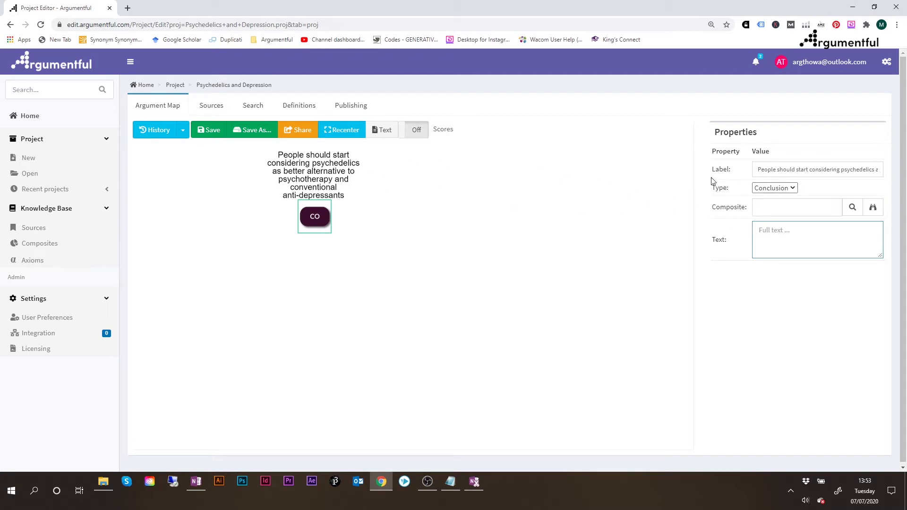
mouse_move(315, 218)
- Copy Reason 1's psychotherapy sentence from OneNote and return to the Argumentful canvas
key(alt+Tab)
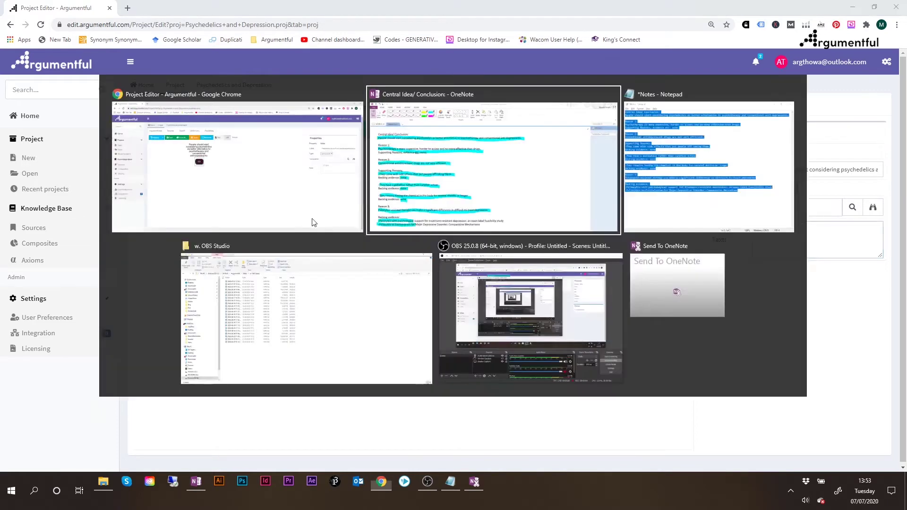
click(43, 163)
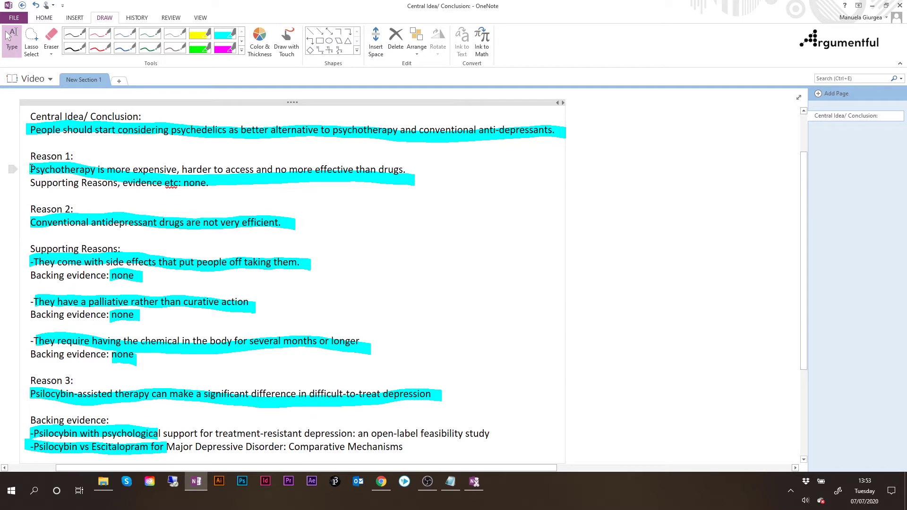
drag(30, 169, 406, 170)
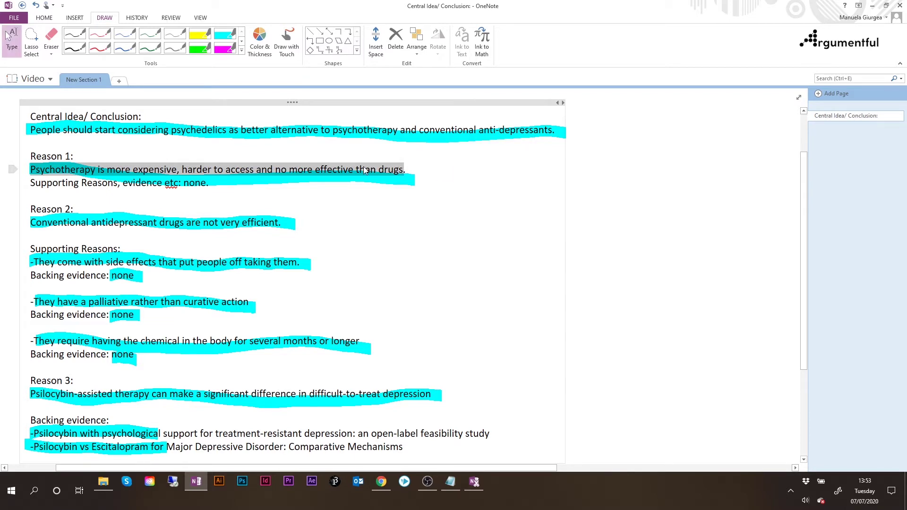
key(alt+Tab)
right_click(254, 307)
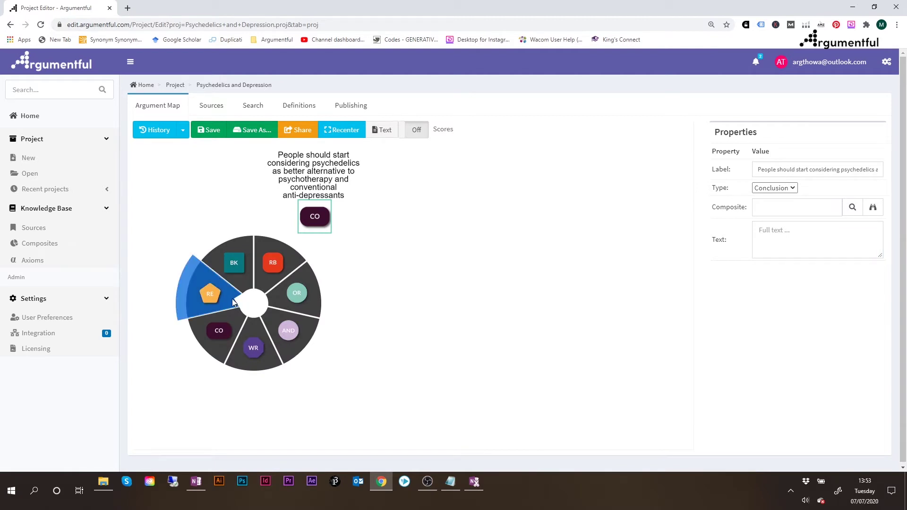
- Add a Reason node labelled 'Psychotherapy is more expensive, harder to access and no more effective than drugs'
click(233, 303)
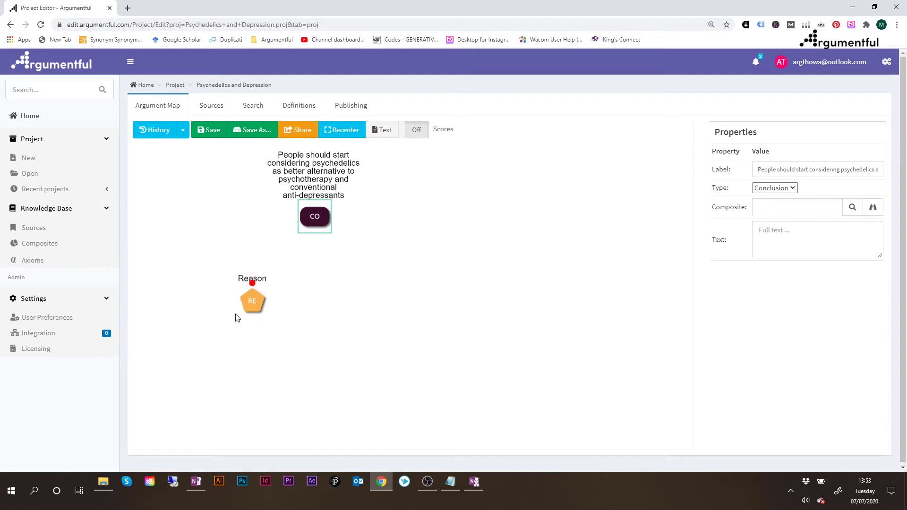
drag(254, 304, 233, 296)
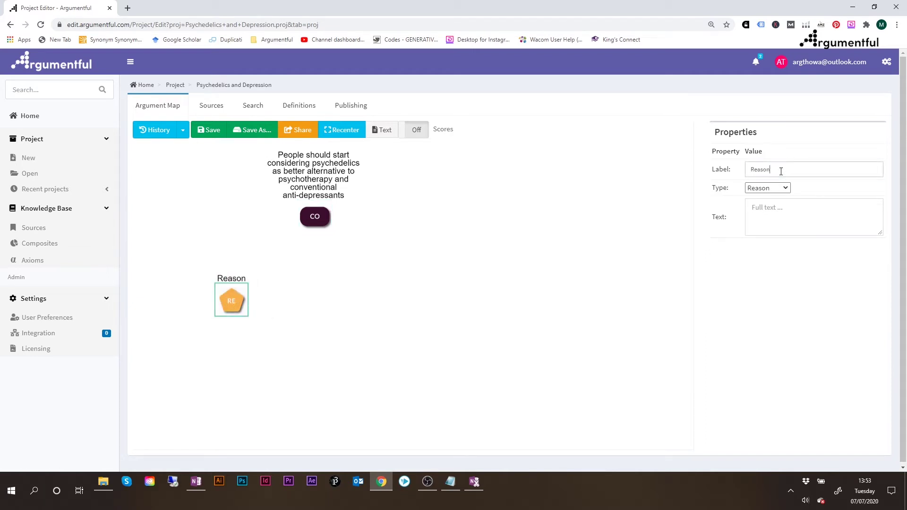
drag(781, 172, 748, 174)
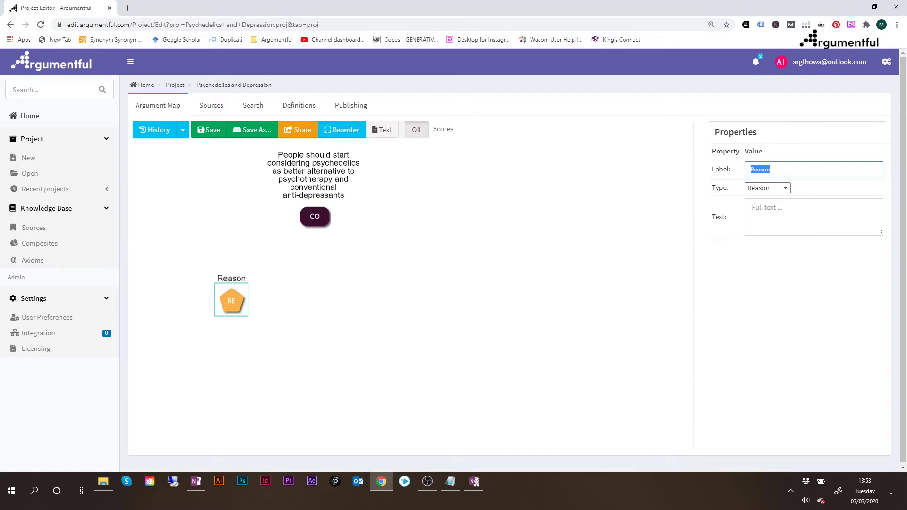
key(ctrl+v)
key(Return)
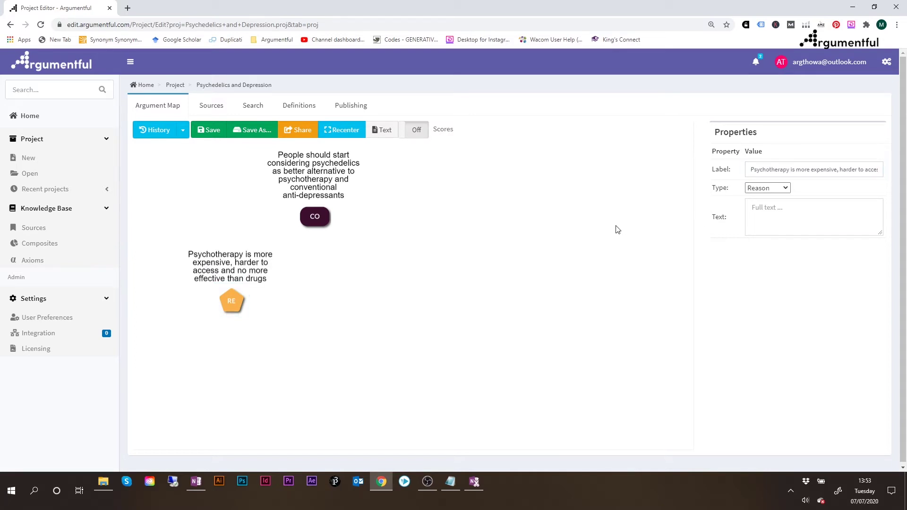
- Reposition the psychotherapy Reason node and link it to the Conclusion
drag(232, 302, 216, 315)
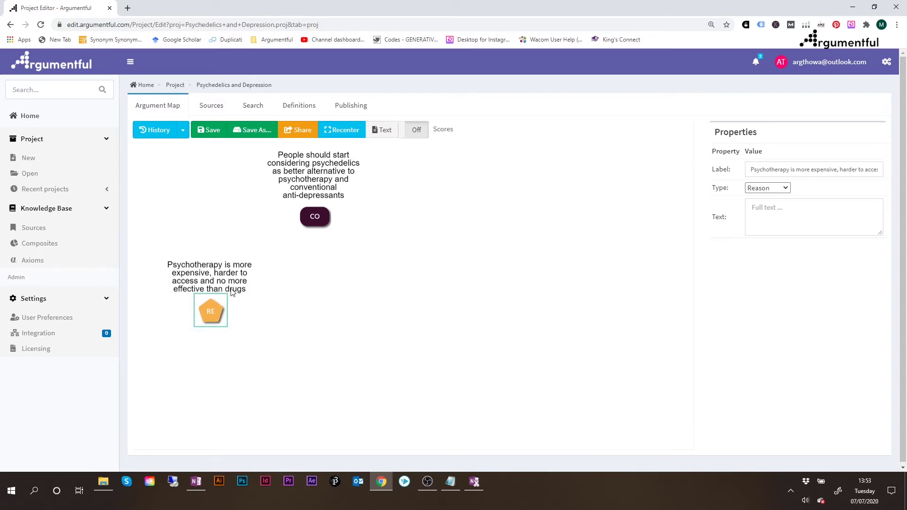
mouse_move(219, 314)
mouse_move(318, 232)
drag(211, 295, 304, 229)
- Copy the Reason 2 sentence from the OneNote notes and return to the Argumentful editor
key(alt+Tab)
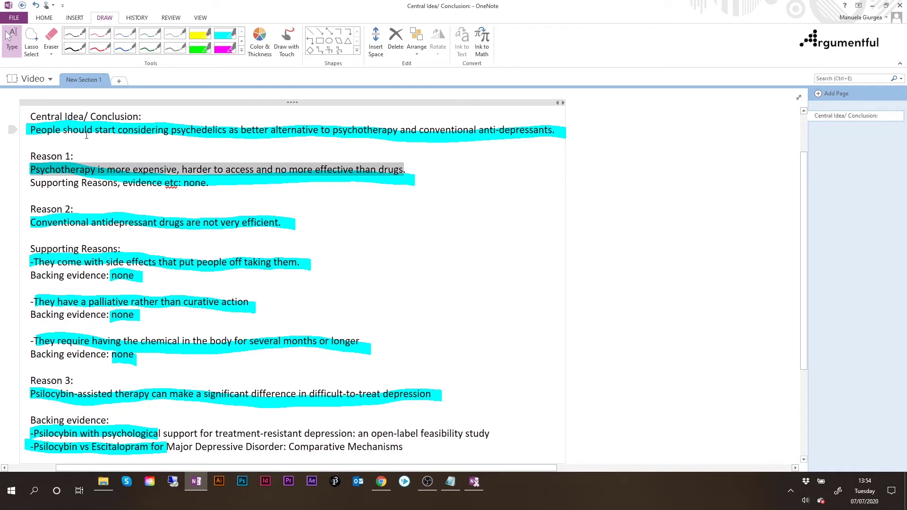
drag(43, 183, 207, 185)
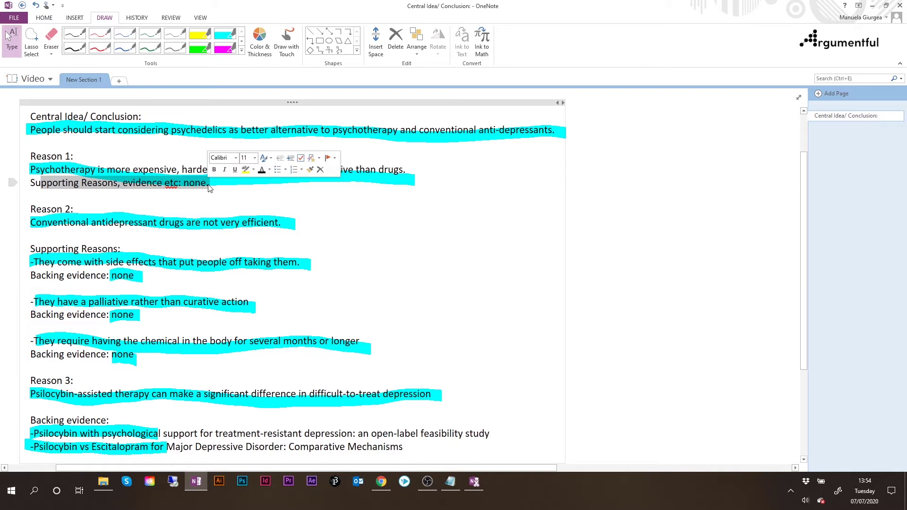
drag(37, 156, 57, 156)
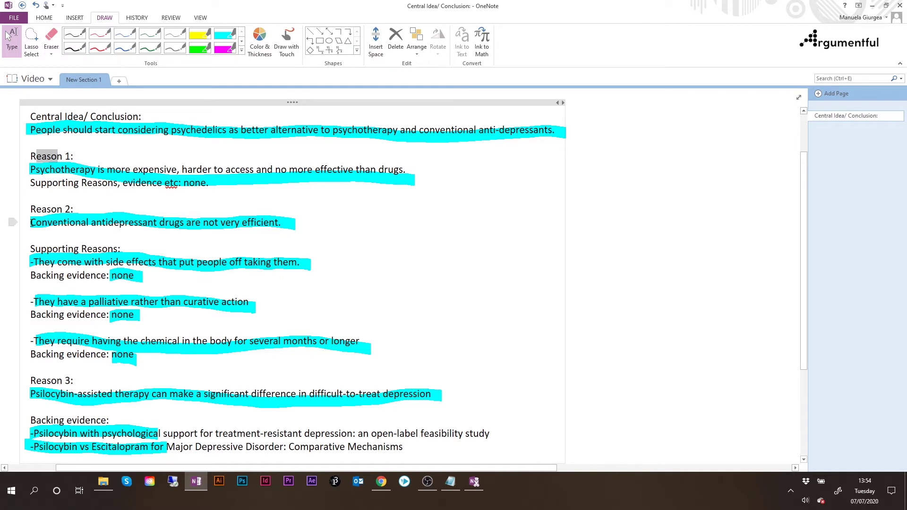
drag(31, 222, 282, 227)
key(ctrl+c)
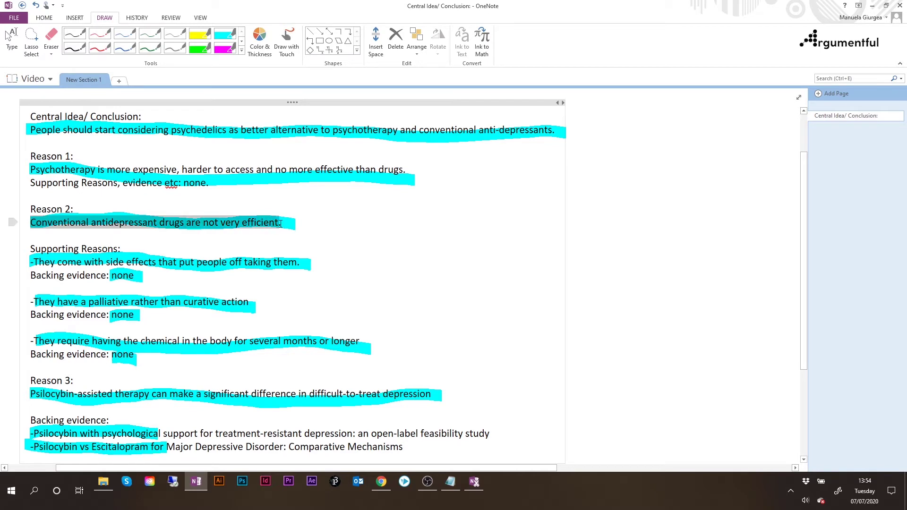
key(alt+Tab)
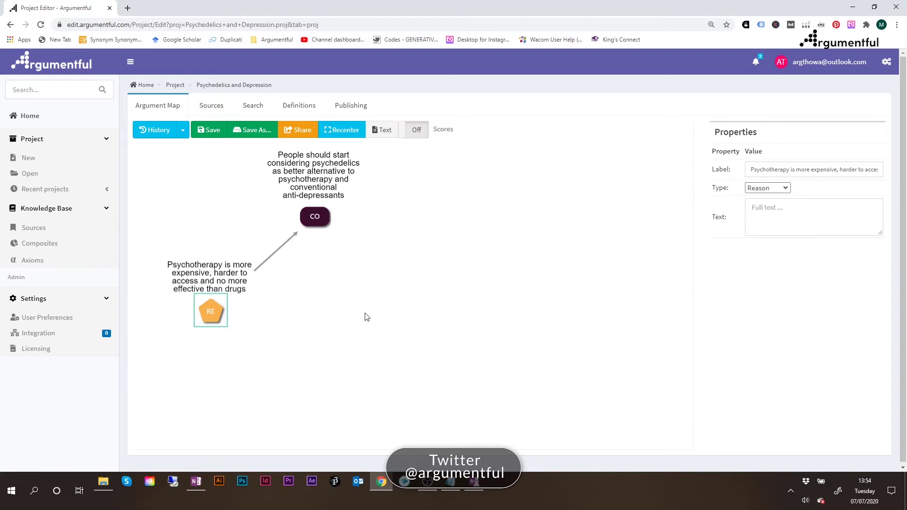
- Add a Reason node labelled 'Conventional antidepressant drugs are not very efficient' and link it to the conclusion
right_click(362, 315)
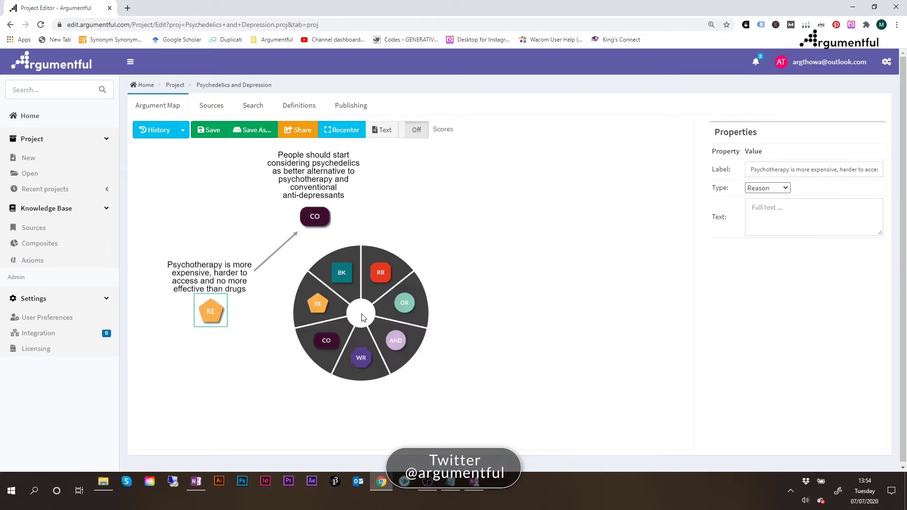
click(330, 306)
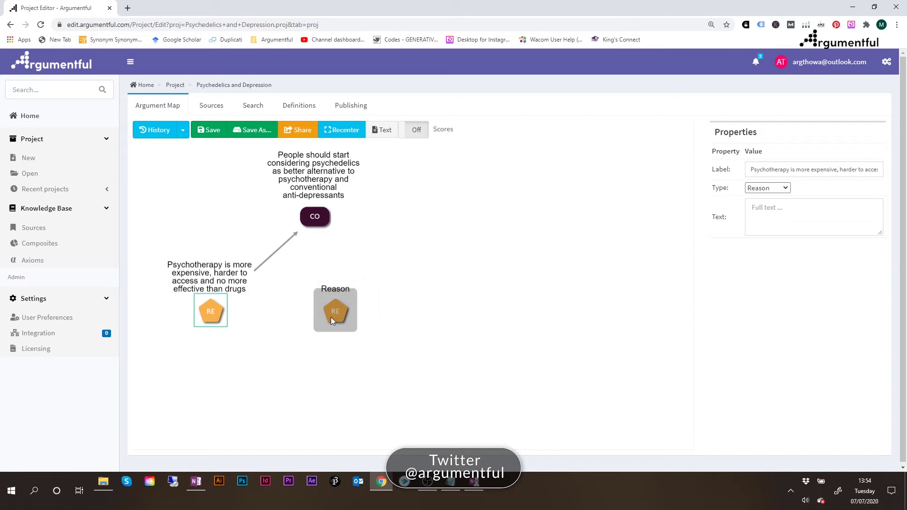
click(331, 317)
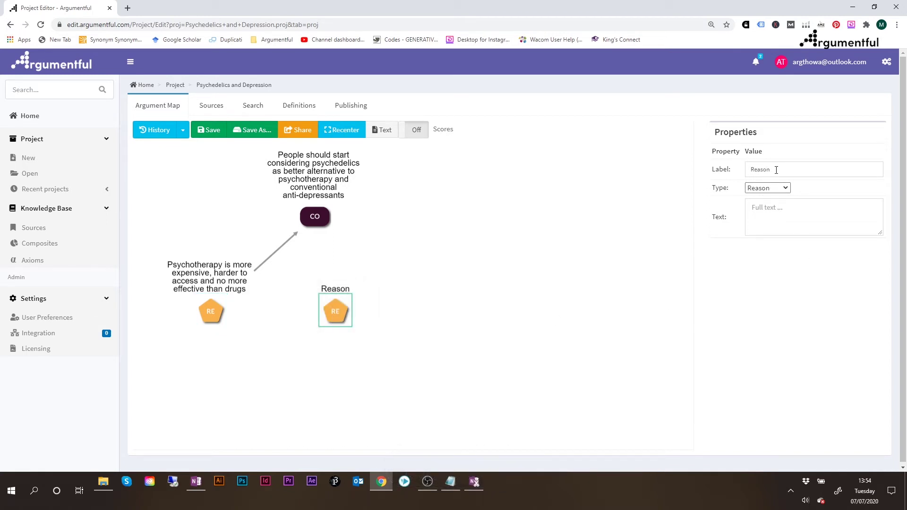
drag(776, 171, 746, 169)
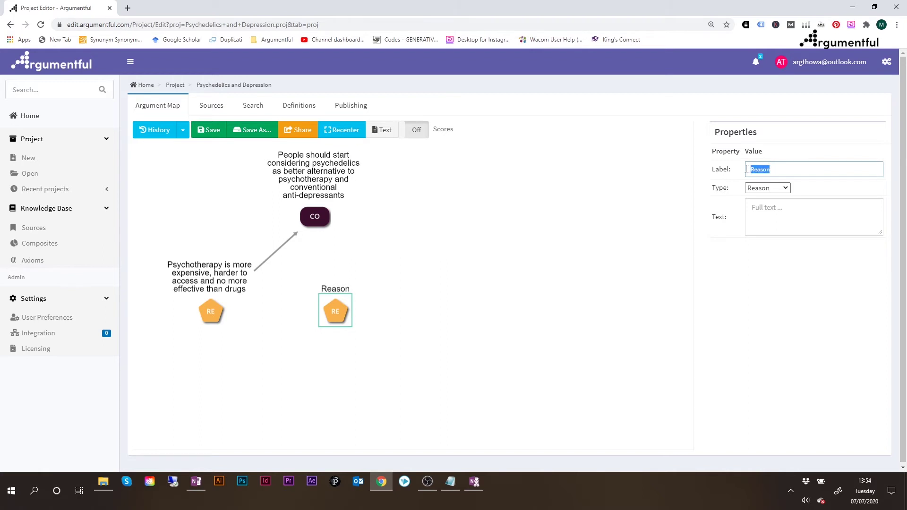
key(ctrl+v)
click(763, 240)
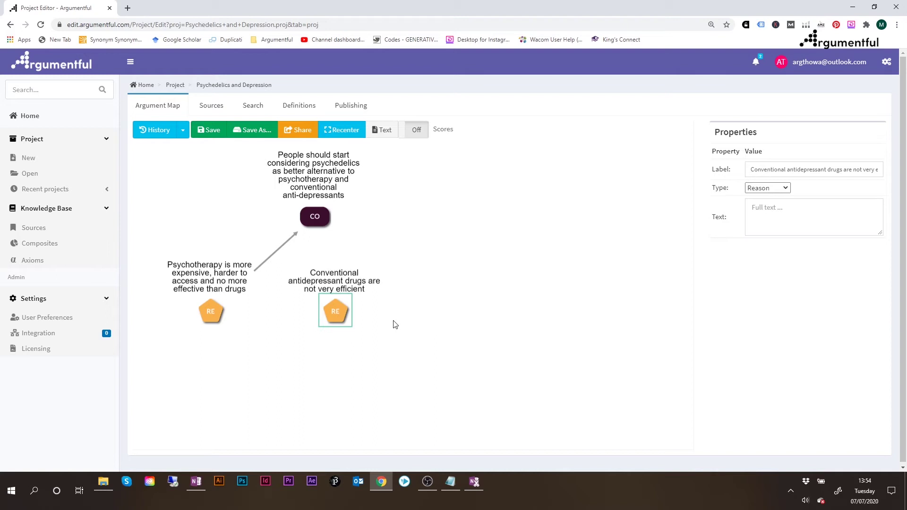
mouse_move(345, 308)
drag(335, 289, 319, 225)
- Select the '-They come with side effects…' supporting reason line in OneNote's notes
key(alt+Tab)
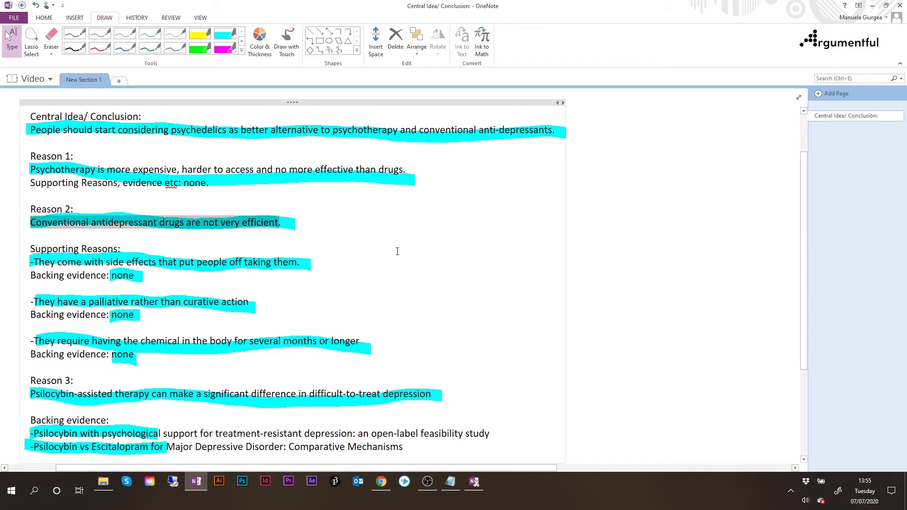
click(57, 225)
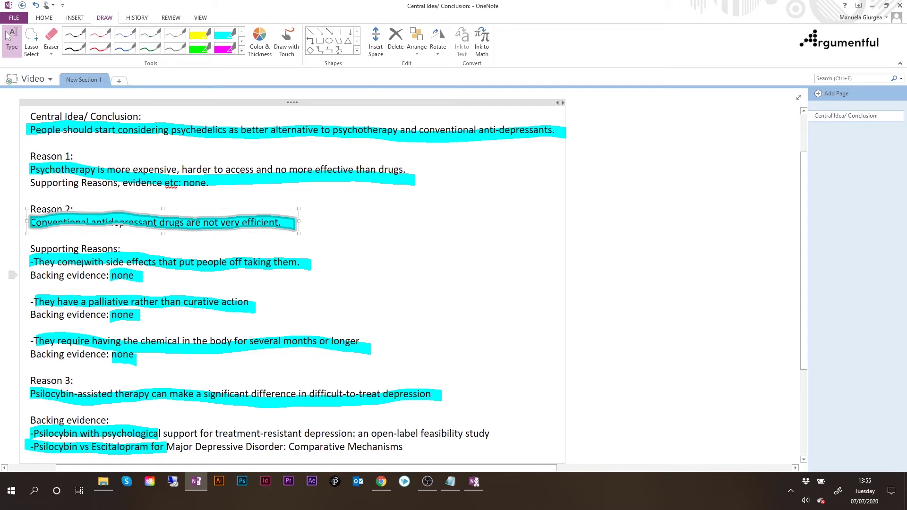
click(62, 266)
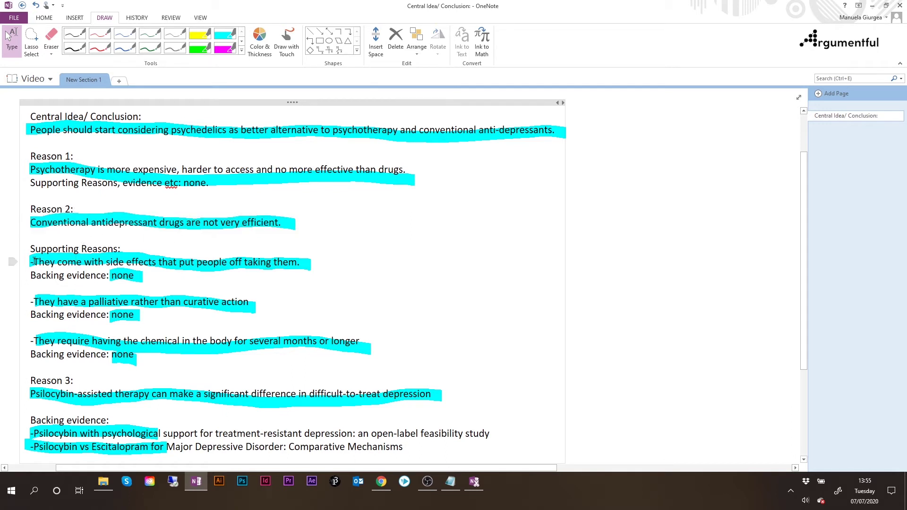
drag(34, 262, 299, 270)
key(ctrl+c)
- Add a Reason node below the first reason labelled with the pasted side-effects sentence
key(alt+Tab)
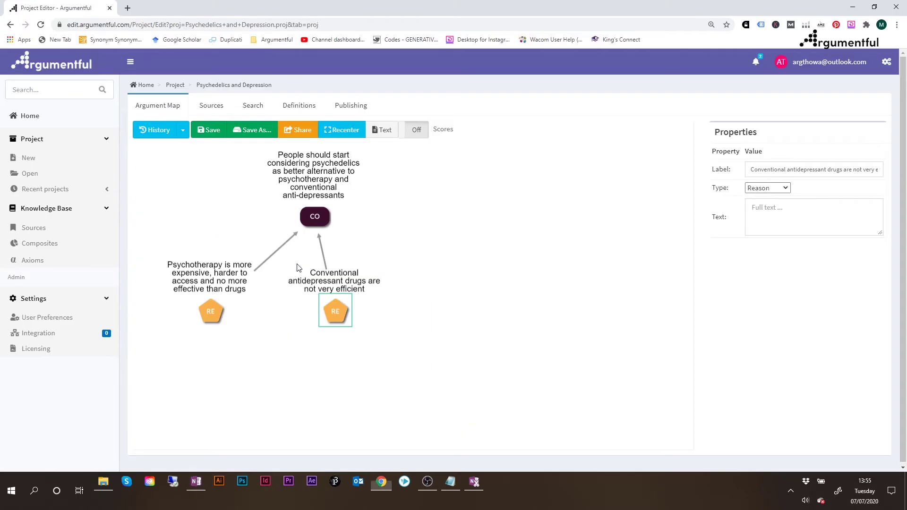
click(262, 378)
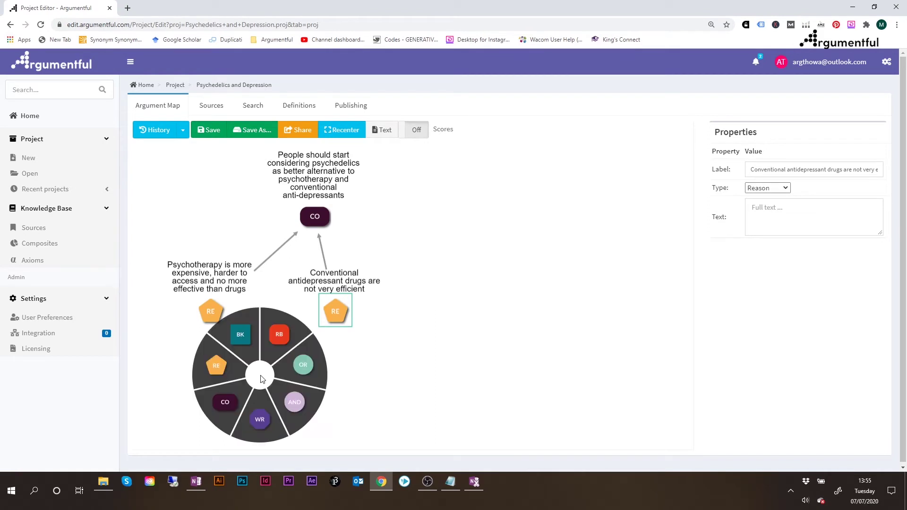
click(216, 366)
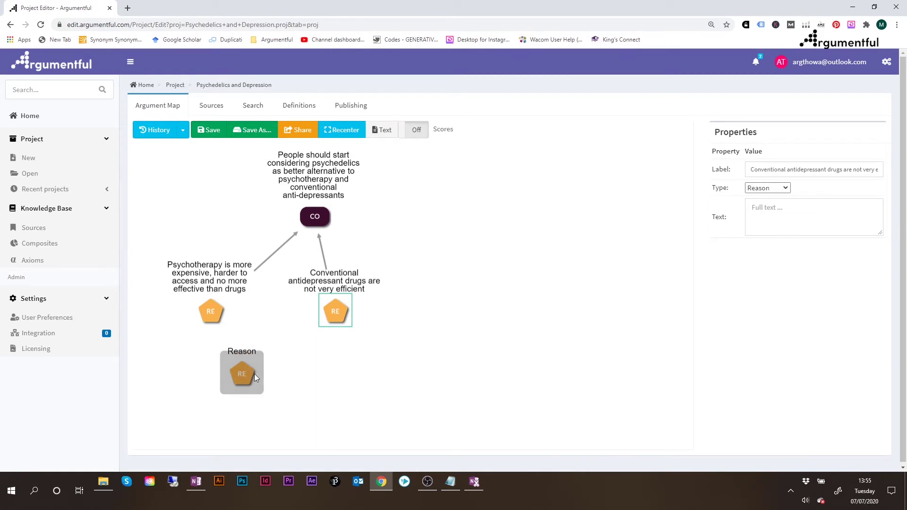
click(254, 374)
drag(779, 170, 727, 171)
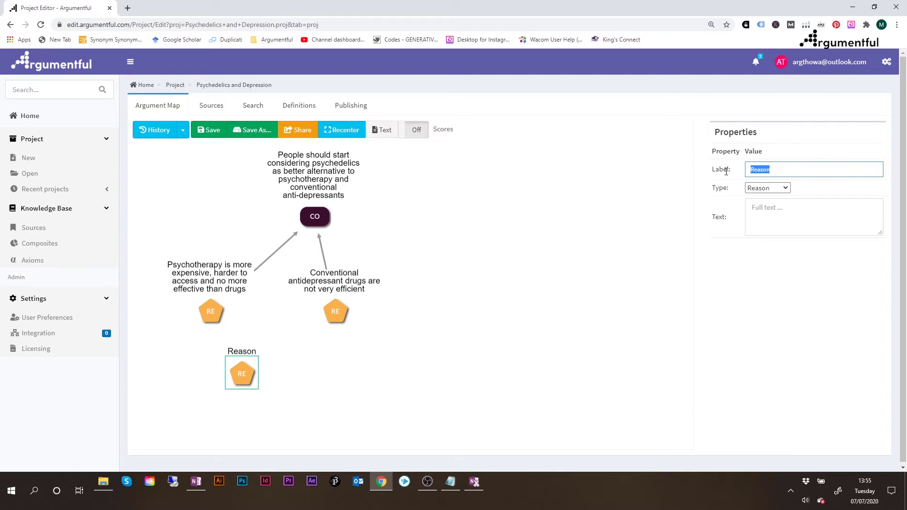
key(ctrl+v)
click(402, 416)
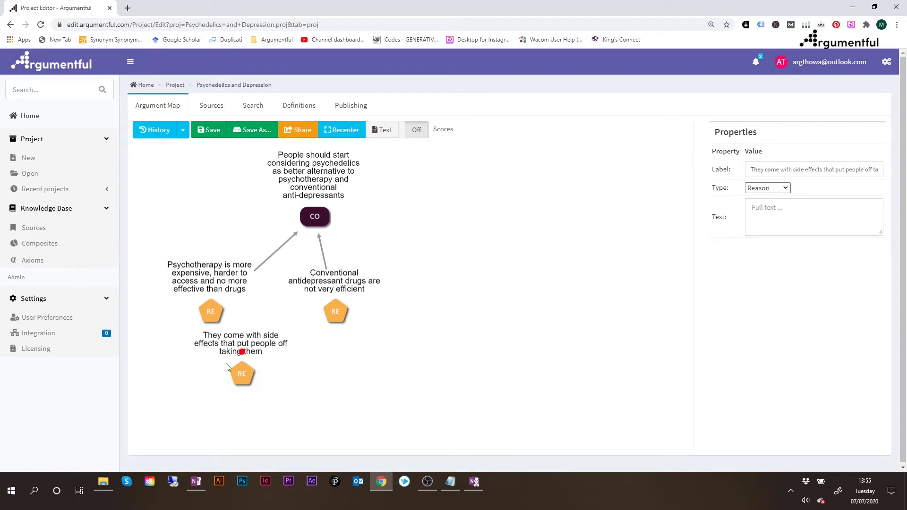
drag(231, 377, 221, 387)
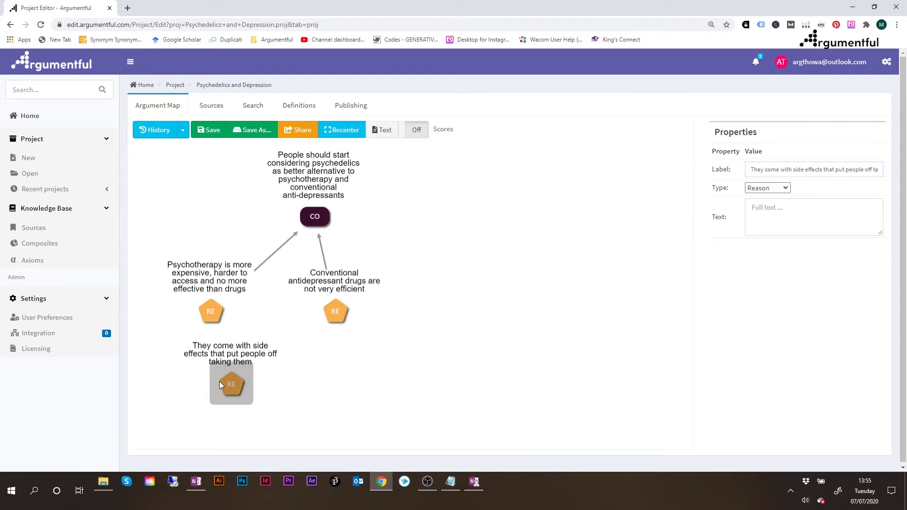
- Add two placeholder Reason nodes to the right of the side-effects reason
right_click(374, 388)
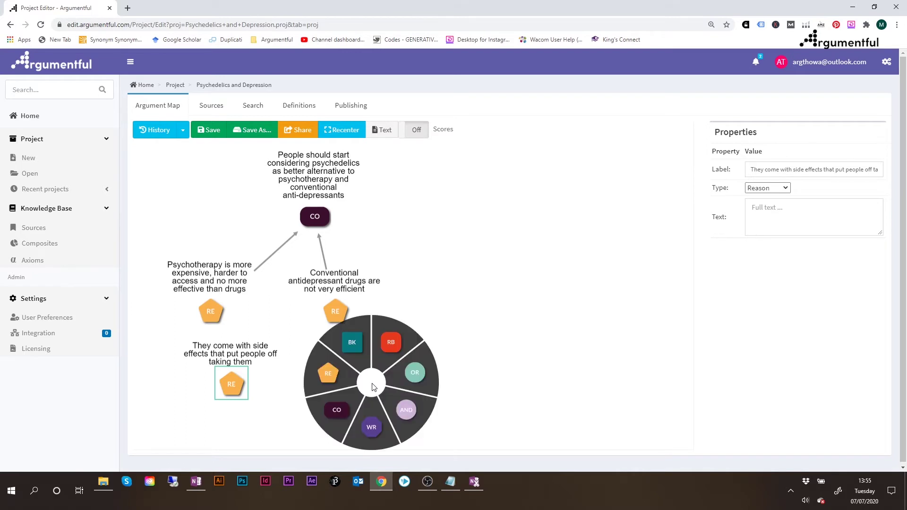
click(322, 371)
click(353, 385)
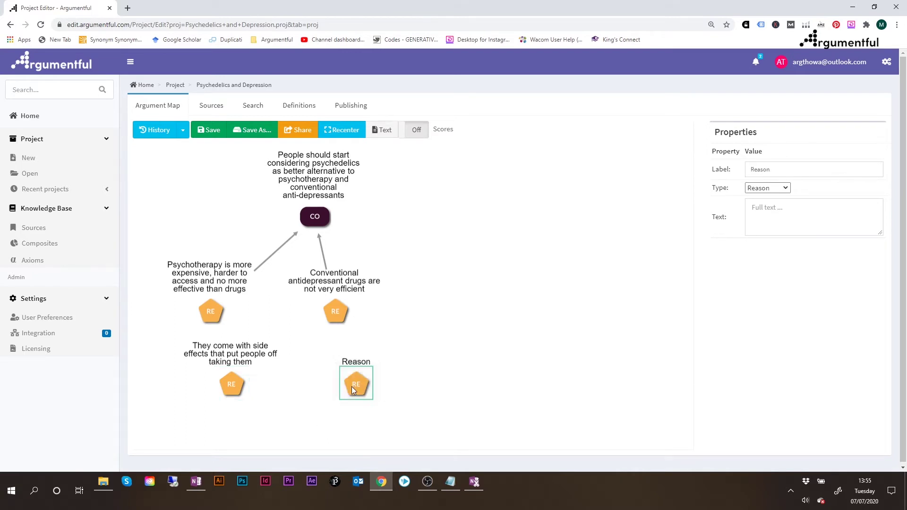
right_click(491, 390)
click(451, 385)
click(486, 384)
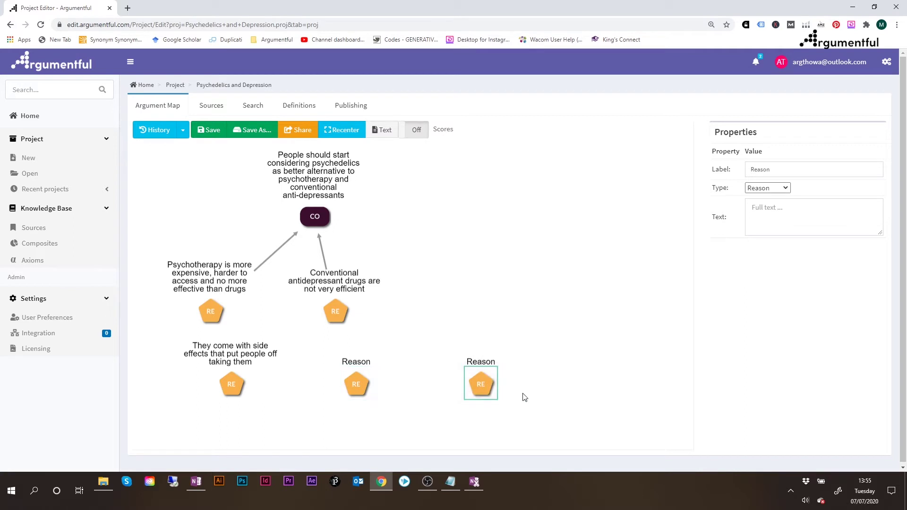
- Line up the side-effects and two placeholder reasons in a row below the main reasons
drag(336, 313, 360, 305)
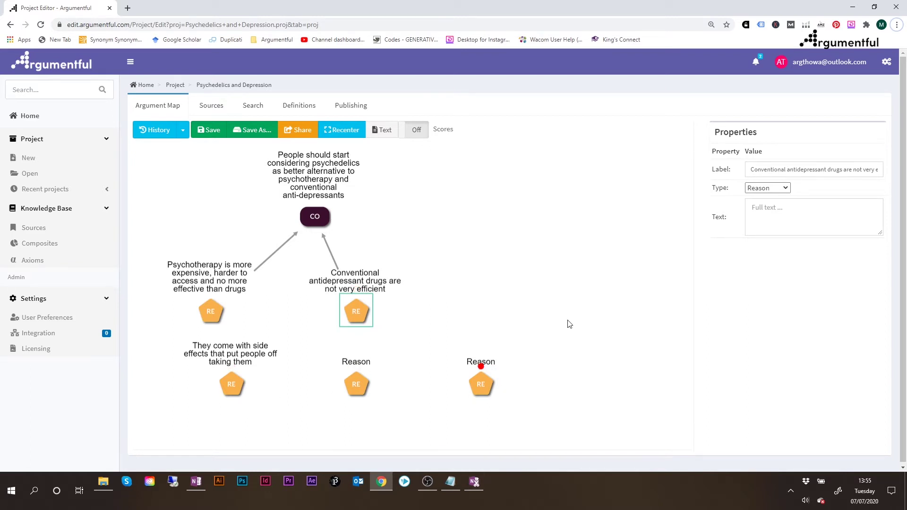
drag(567, 324, 568, 263)
drag(231, 312, 228, 341)
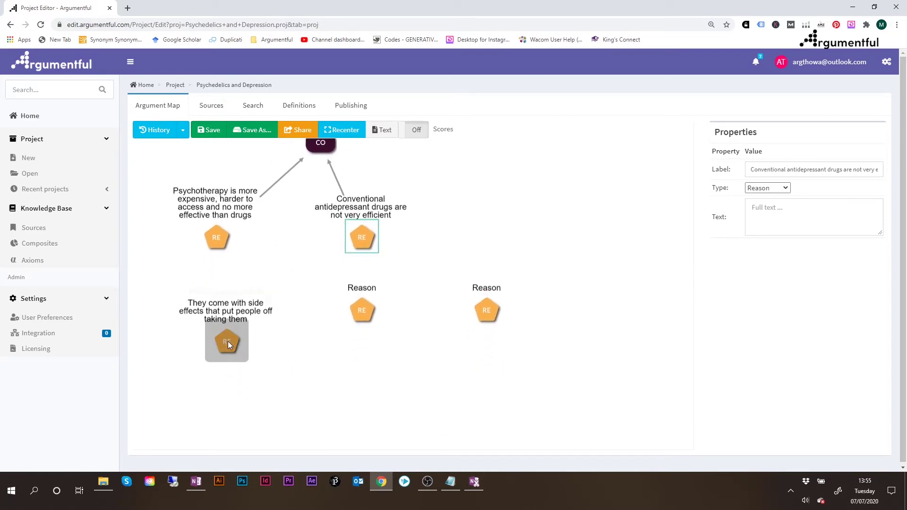
drag(362, 316, 361, 348)
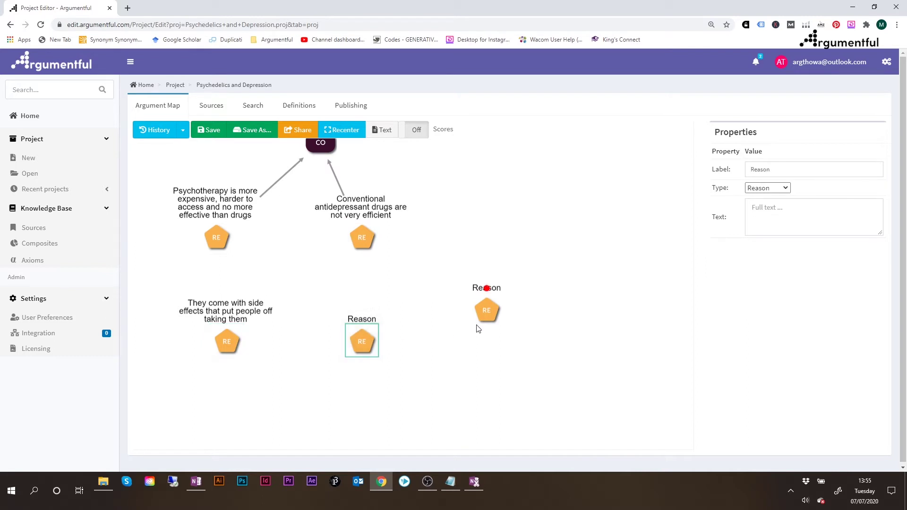
drag(486, 314, 495, 348)
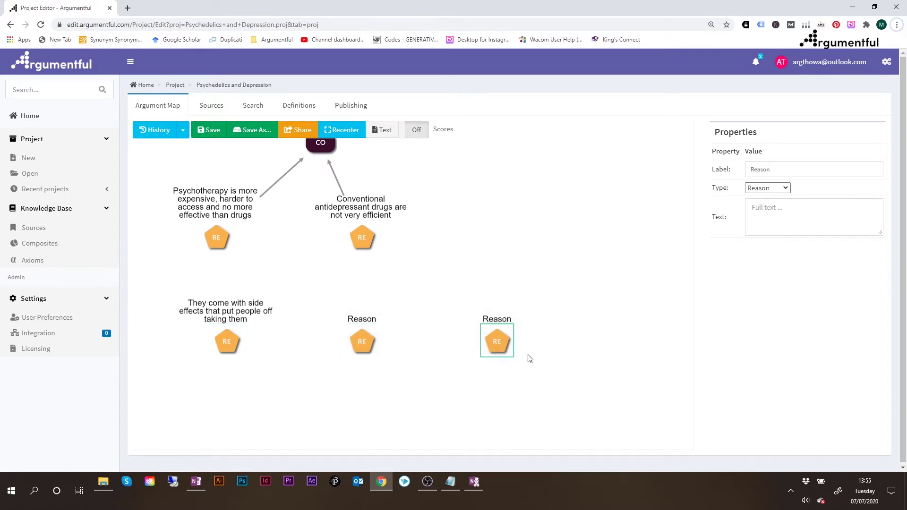
key(alt+Tab)
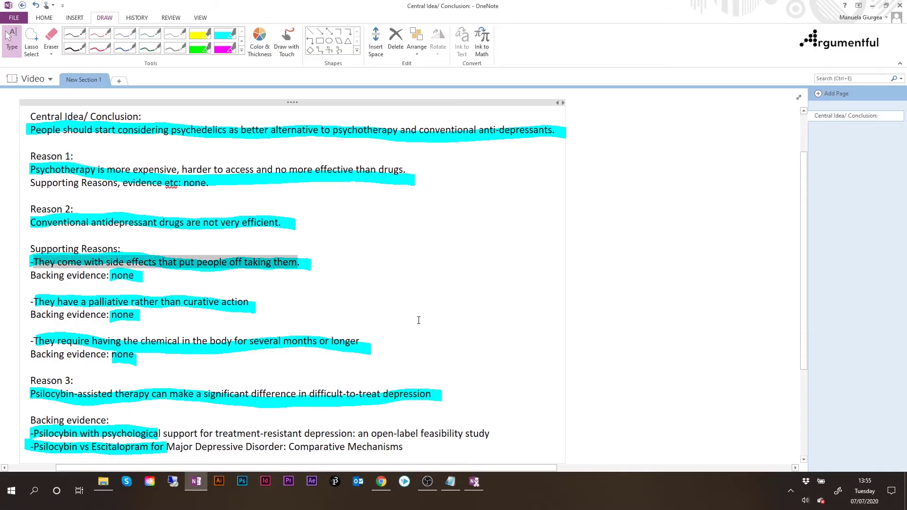
- Label the middle placeholder Reason 'They have a palliative rather than curative action' from the notes
click(36, 303)
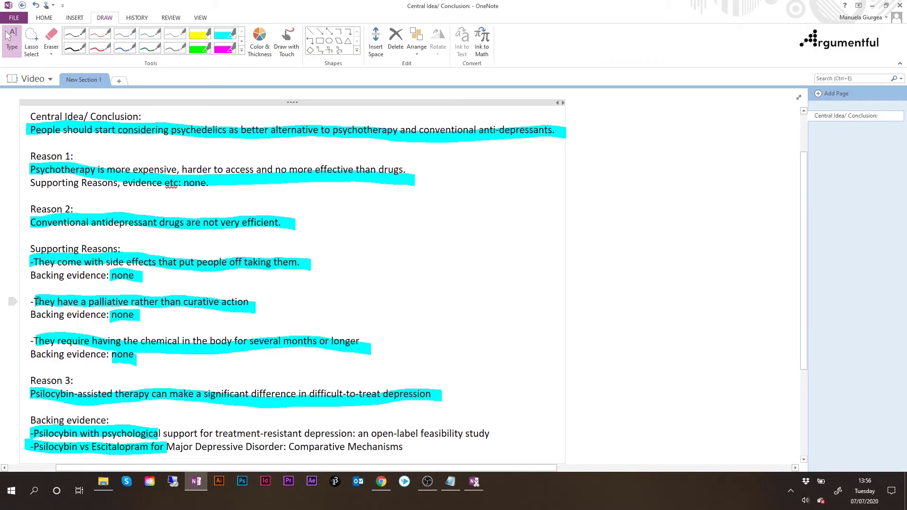
drag(36, 302, 255, 307)
key(ctrl+c)
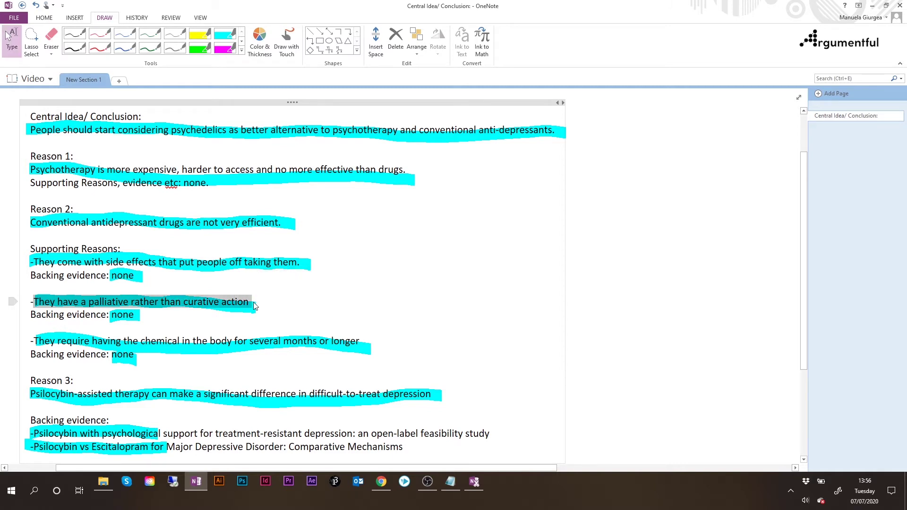
key(alt+Tab)
click(358, 341)
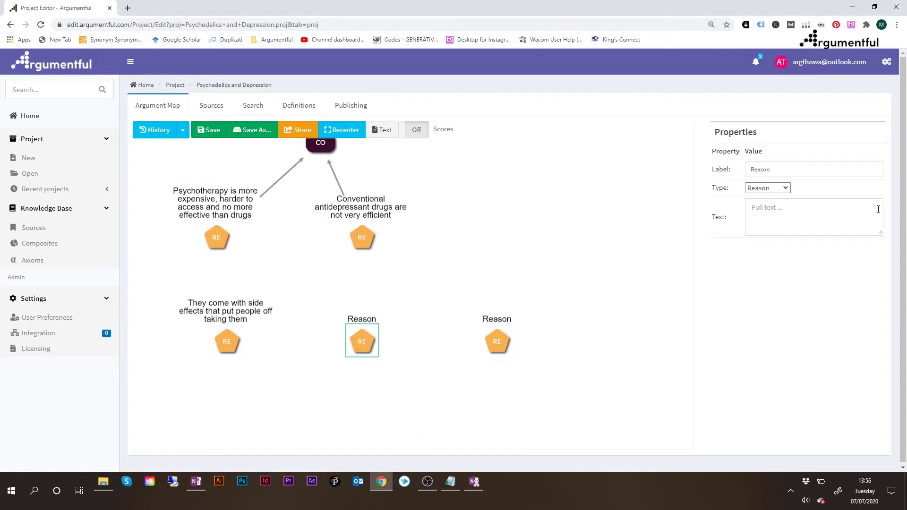
double_click(761, 169)
key(ctrl+v)
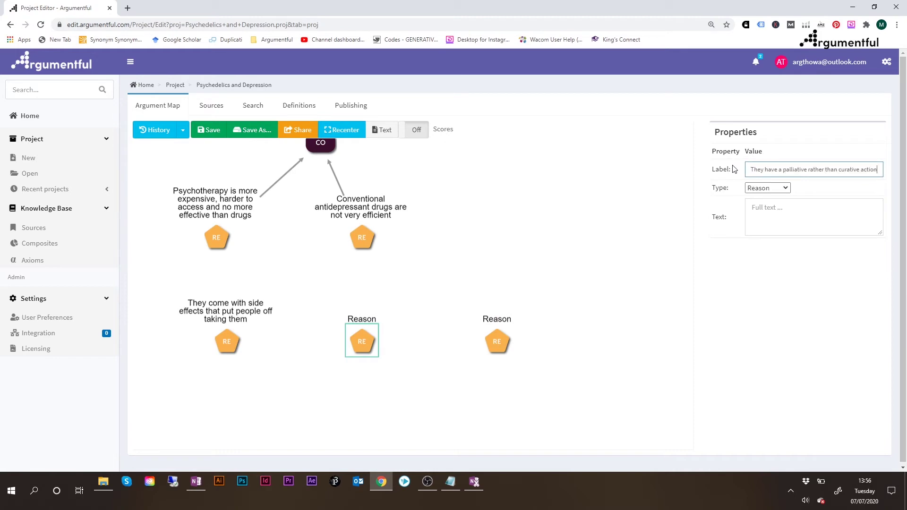
click(759, 222)
- Copy the third supporting reason from OneNote and paste it as the right placeholder Reason's label
key(alt+Tab)
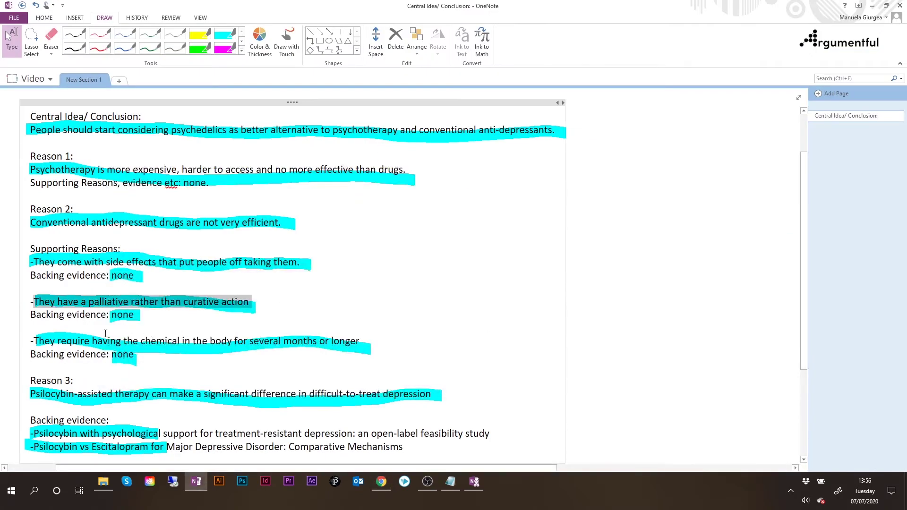
click(39, 342)
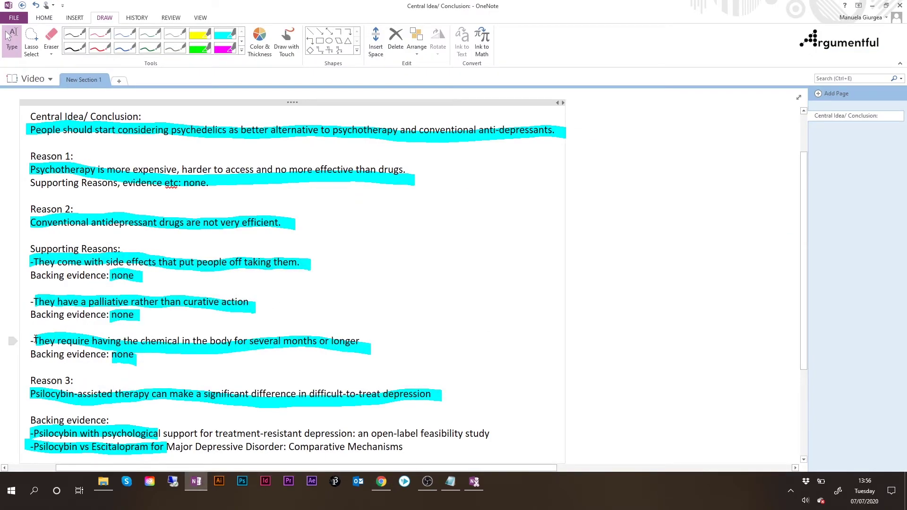
drag(35, 340, 364, 343)
key(alt+Tab)
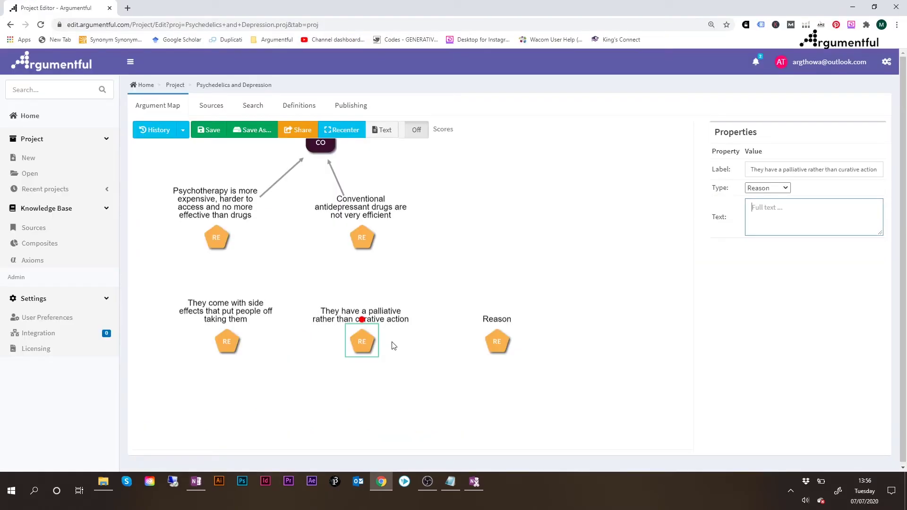
click(498, 341)
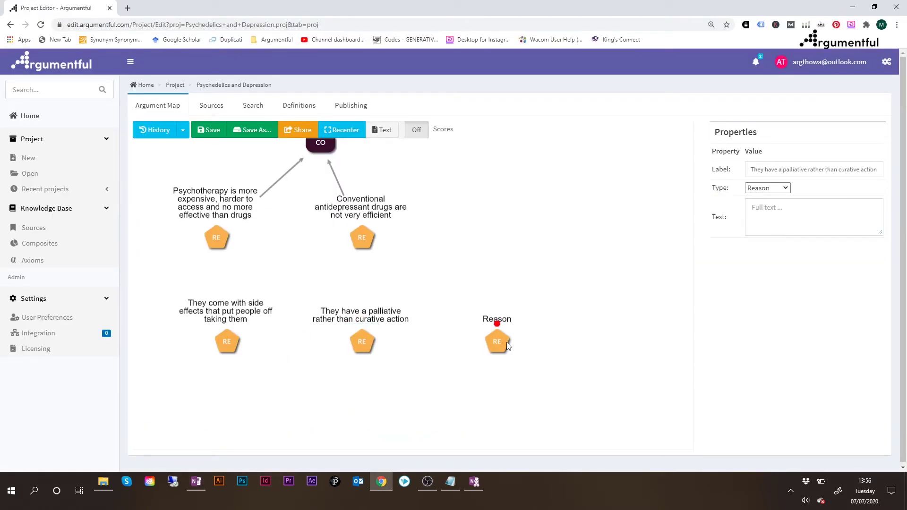
double_click(771, 168)
key(ctrl+v)
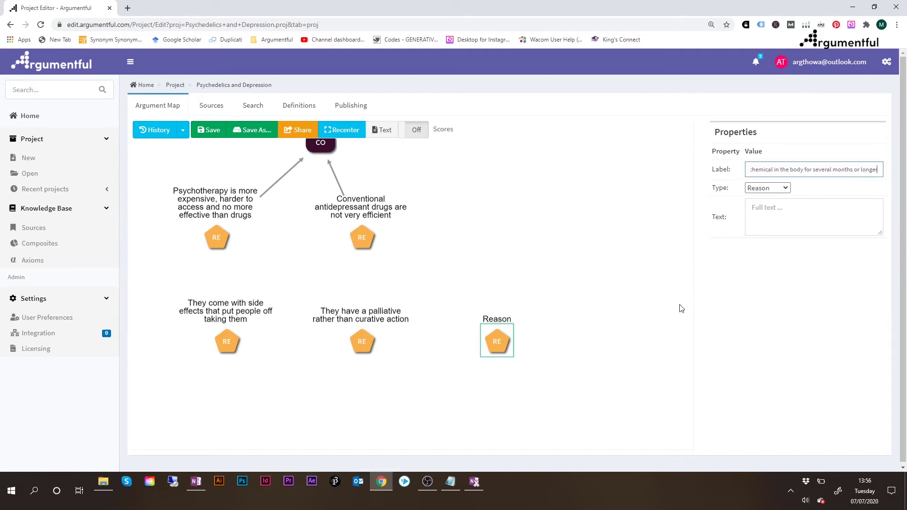
click(681, 308)
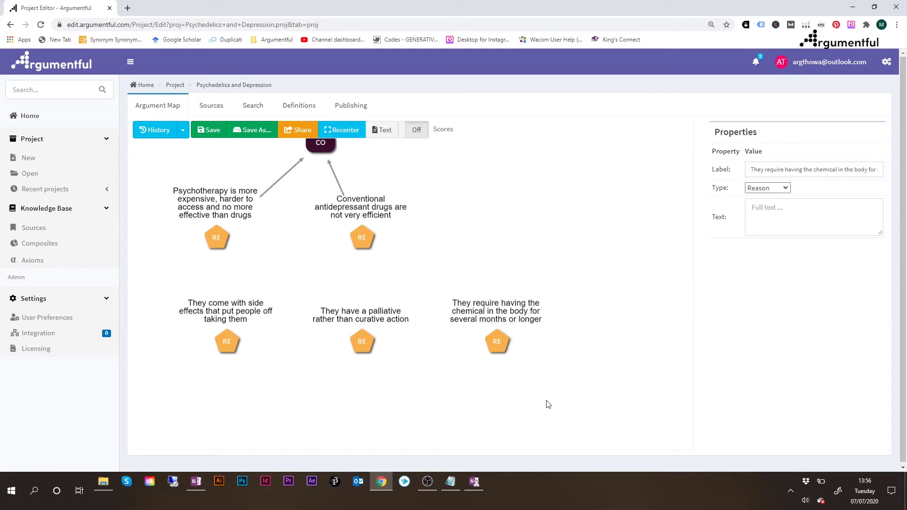
click(362, 242)
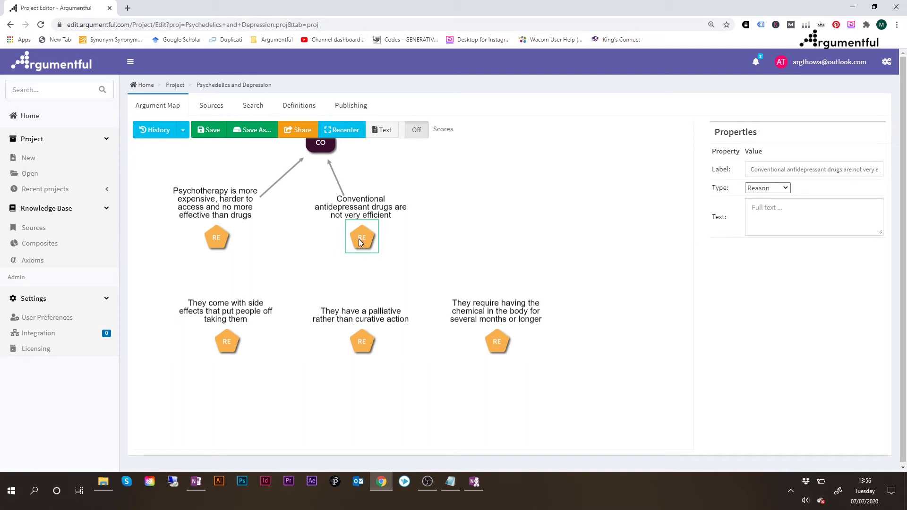
- Add an And node and link the side-effects, palliative and chemical-in-the-body reasons into it
right_click(348, 276)
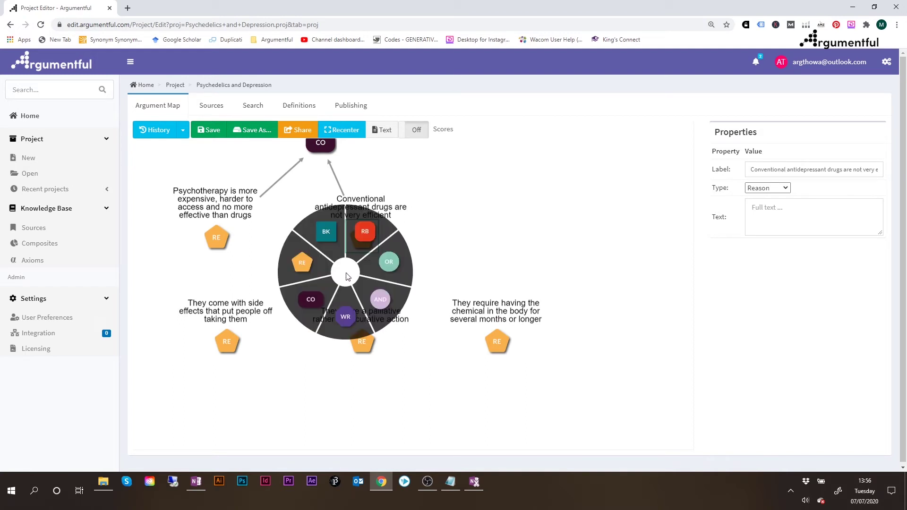
click(367, 290)
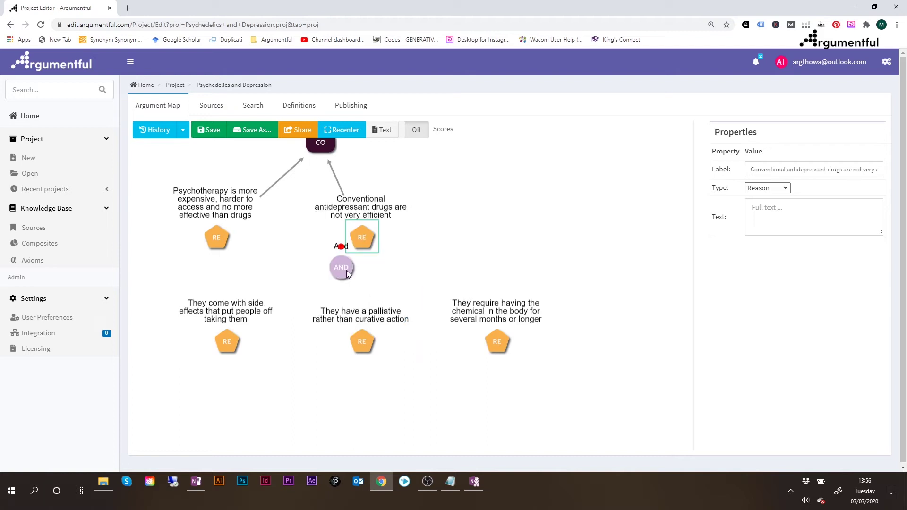
click(366, 283)
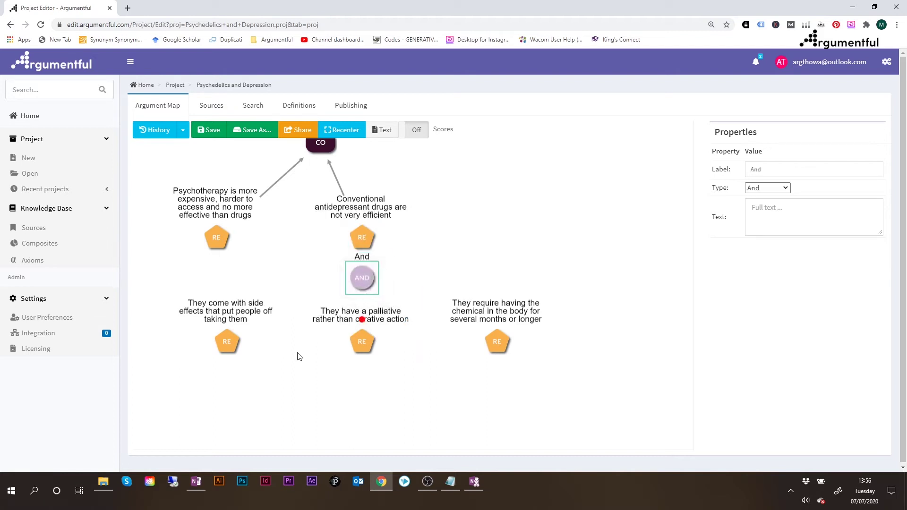
drag(226, 324, 362, 280)
drag(362, 325, 362, 279)
drag(497, 324, 366, 279)
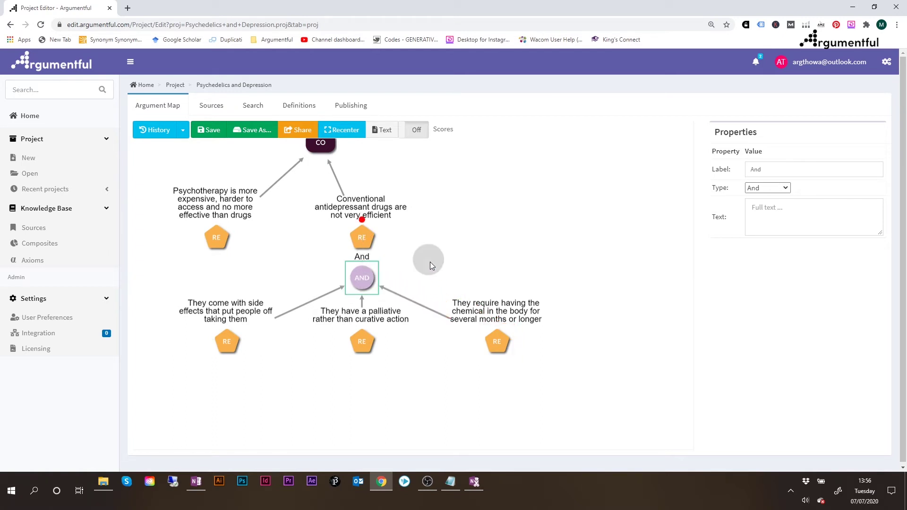
- Attach the And node to the antidepressants reason and space the three supporting reasons lower
drag(430, 262, 420, 347)
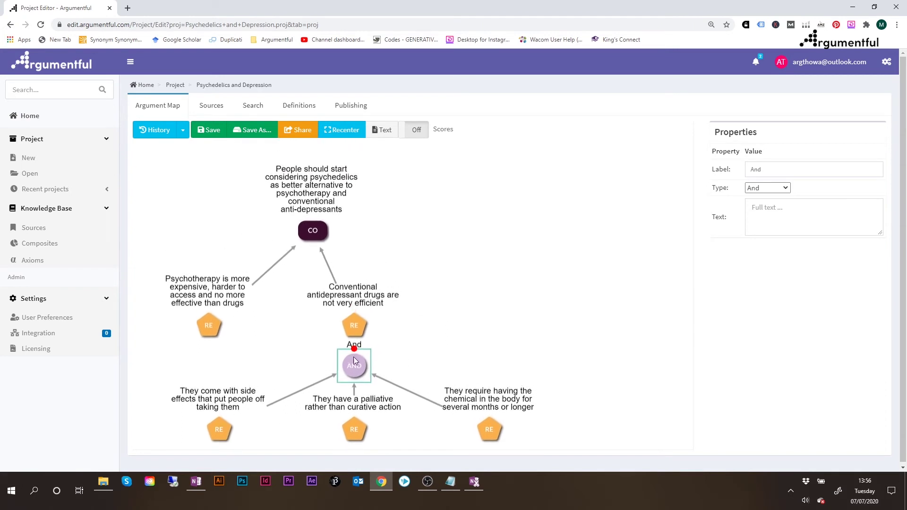
drag(354, 348, 356, 330)
drag(467, 324, 474, 245)
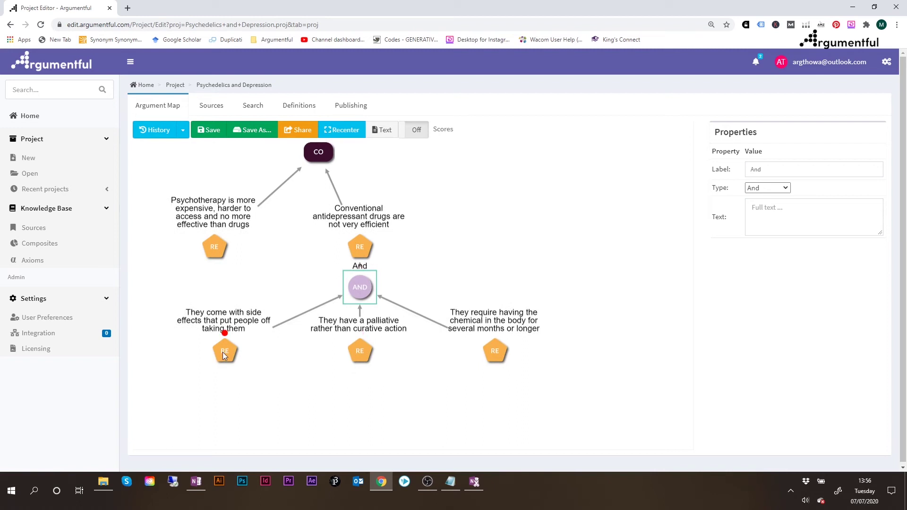
drag(223, 351, 210, 407)
drag(359, 351, 360, 401)
drag(492, 359, 497, 402)
drag(360, 292, 359, 319)
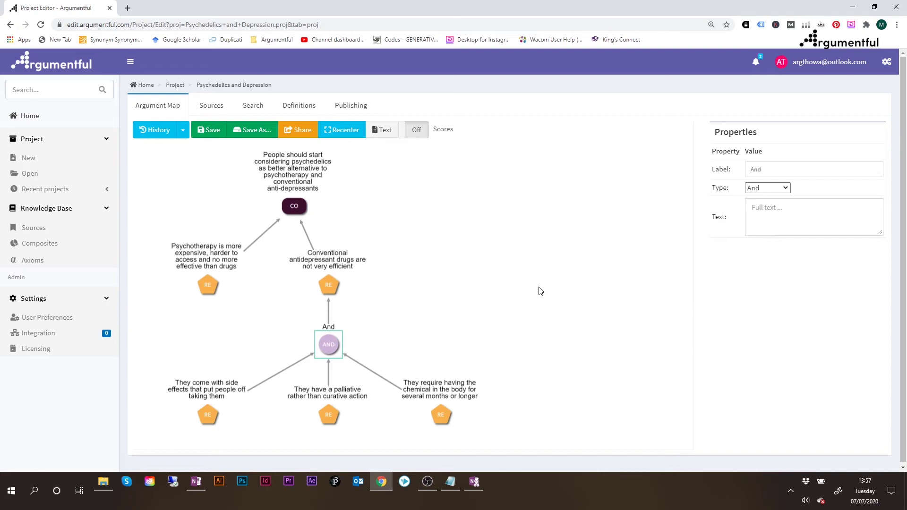
- Copy the Reason 3 psilocybin-assisted therapy sentence from the OneNote notes
key(alt+Tab)
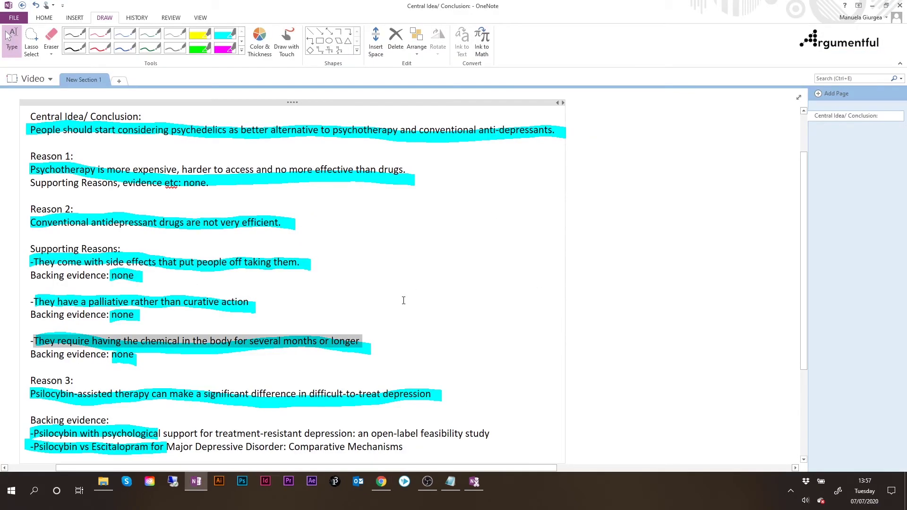
scroll(403, 300, down, 3)
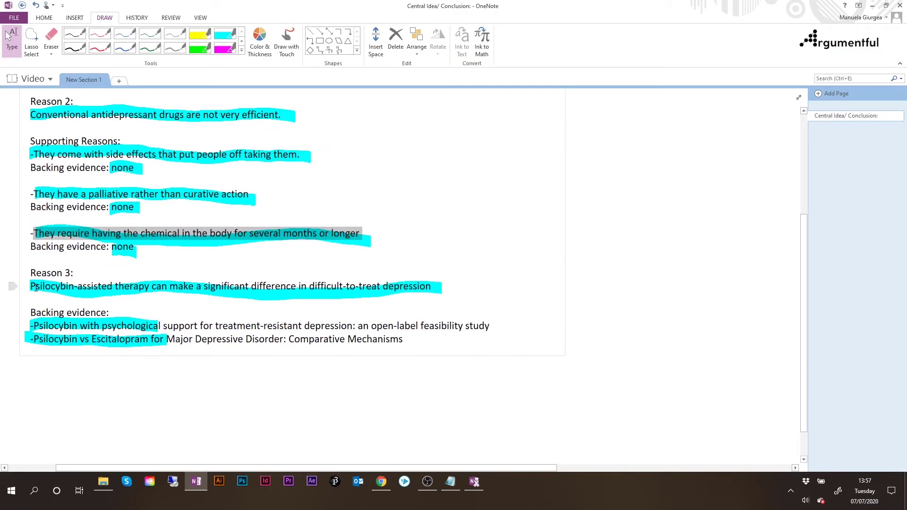
drag(32, 286, 431, 291)
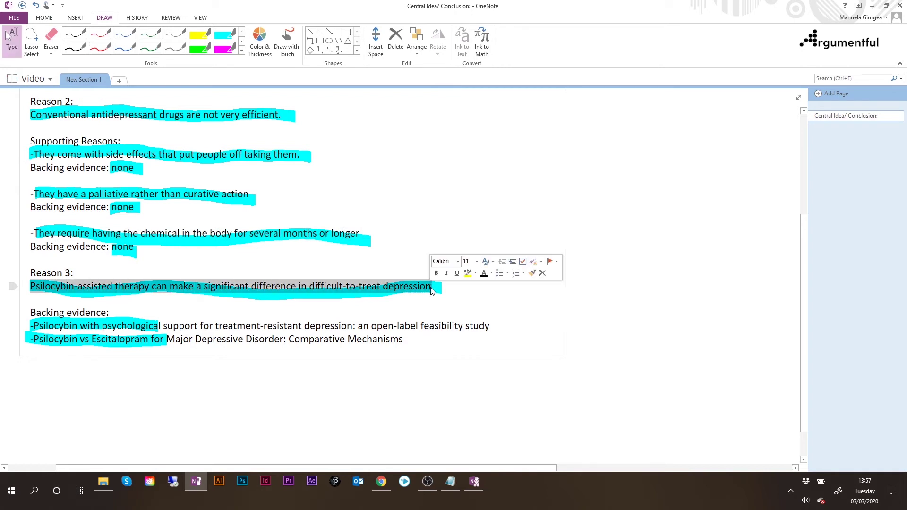
key(alt+Tab)
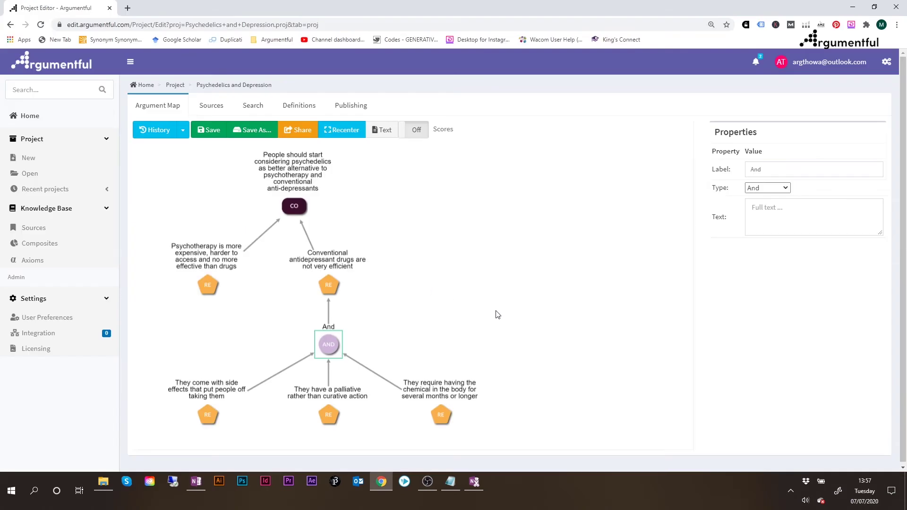
- Add a Reason node with the psilocybin sentence, link it to the conclusion, and shift it right
right_click(483, 288)
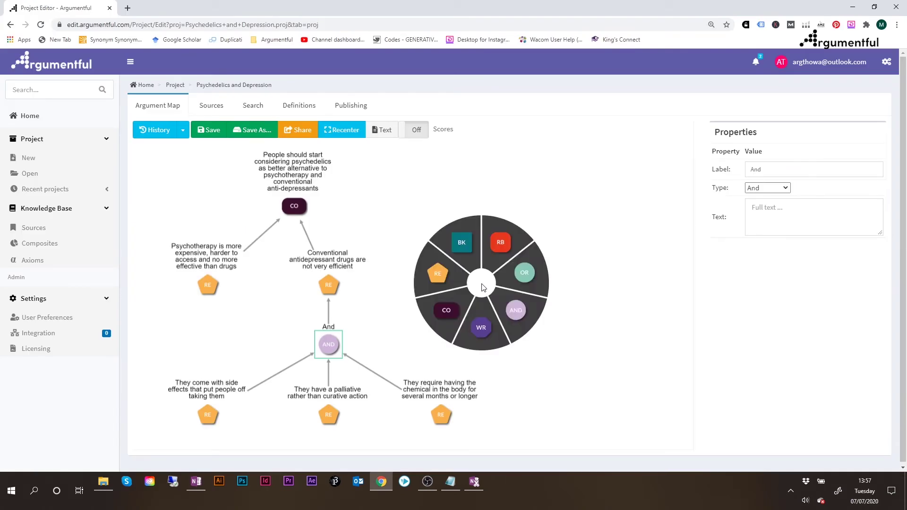
click(454, 280)
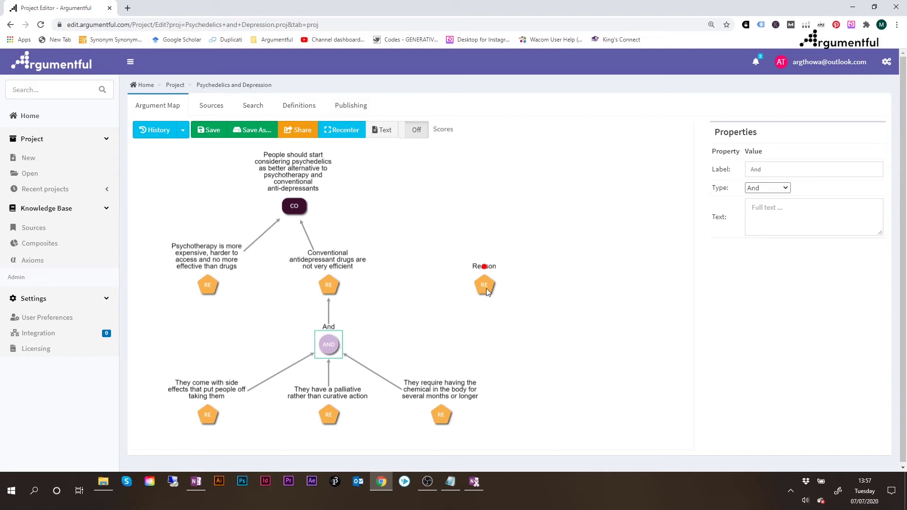
double_click(778, 170)
key(ctrl+v)
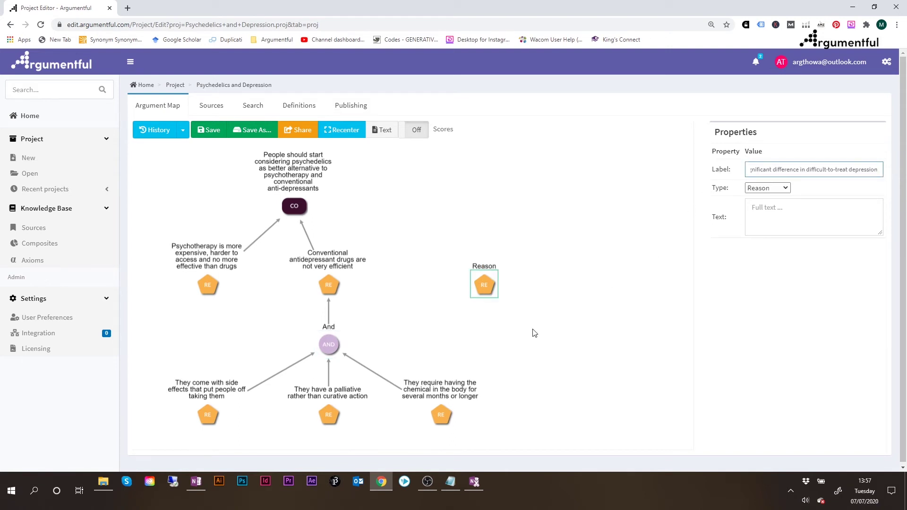
click(535, 334)
click(484, 291)
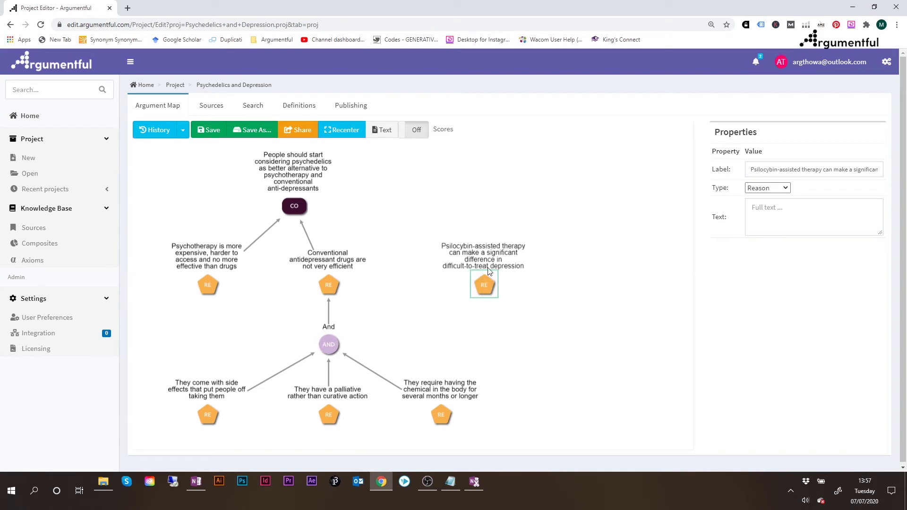
drag(485, 267, 310, 216)
drag(486, 287, 560, 285)
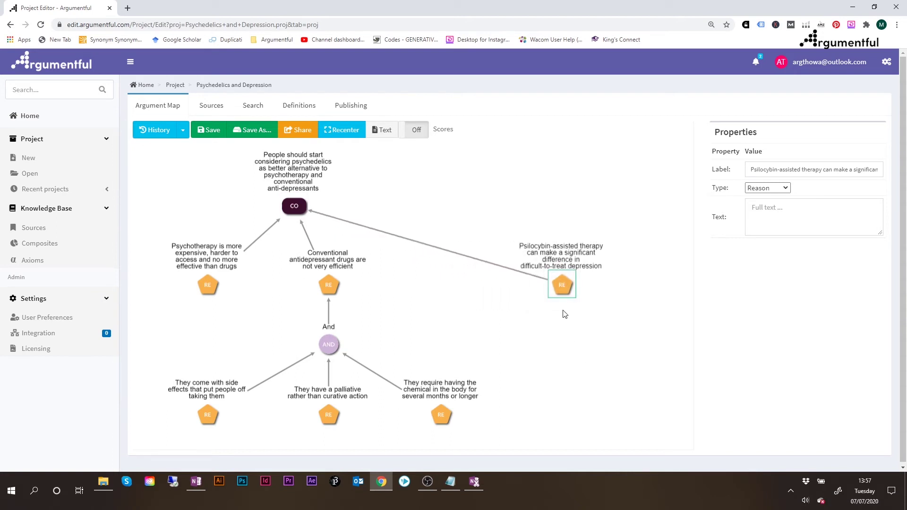
mouse_move(554, 313)
- Copy the first backing evidence study title from the OneNote notes
key(alt+Tab)
scroll(70, 312, down, 2)
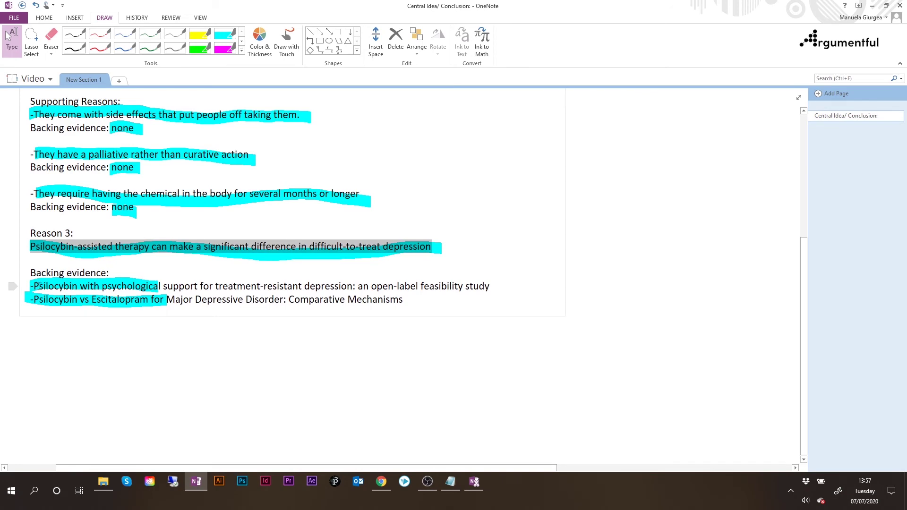
drag(40, 286, 490, 287)
key(ctrl+c)
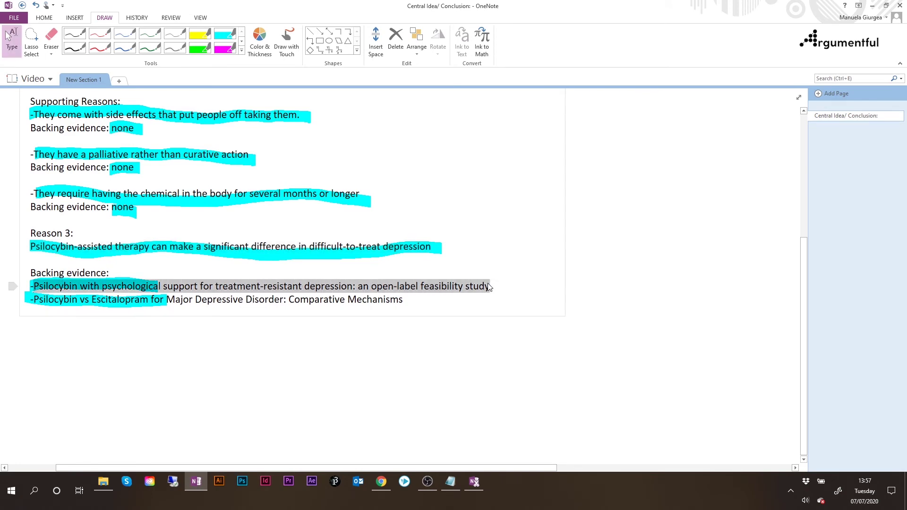
key(alt+Tab)
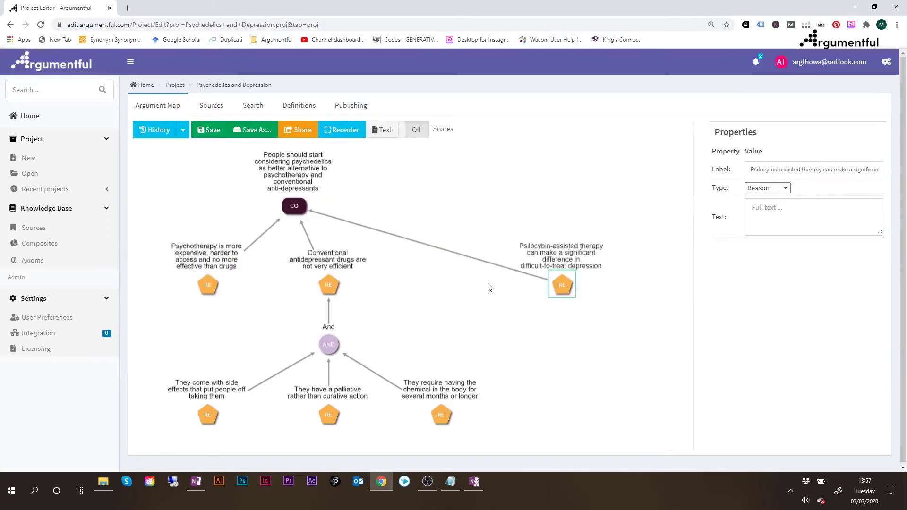
- Place a Backing node below the psilocybin reason and open its Sources page
right_click(570, 356)
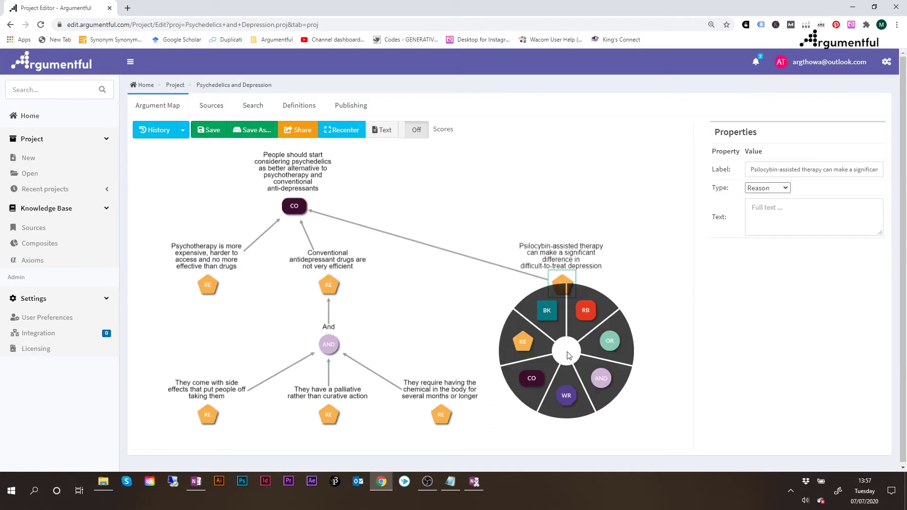
click(551, 326)
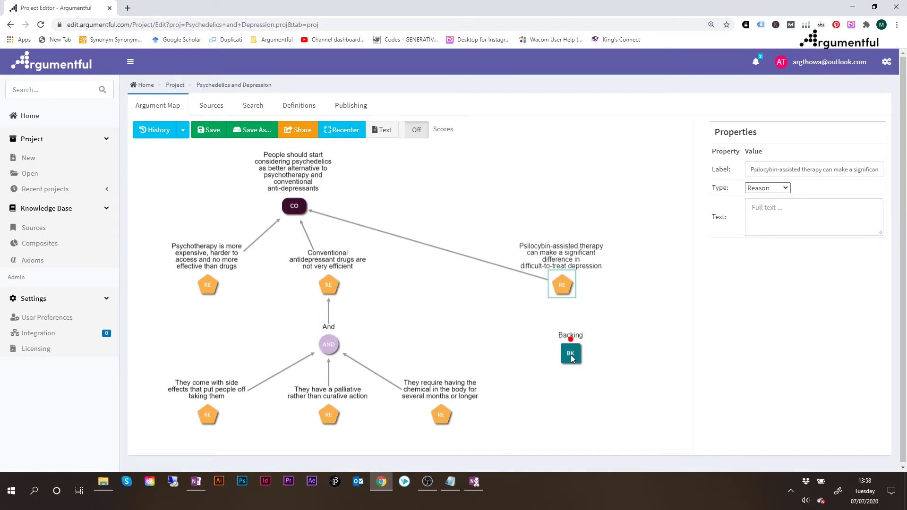
drag(575, 356, 538, 401)
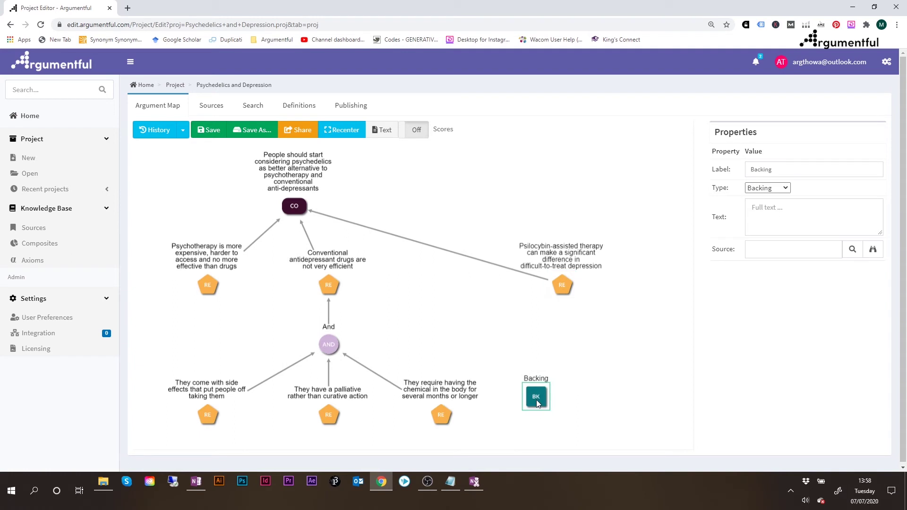
double_click(537, 400)
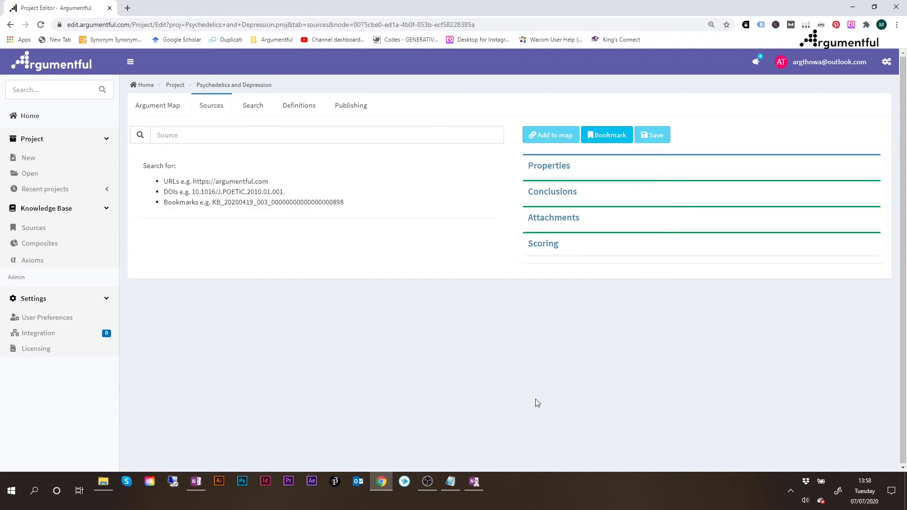
- Search Sources for the pasted study title and open the psilocybin feasibility study result
click(177, 139)
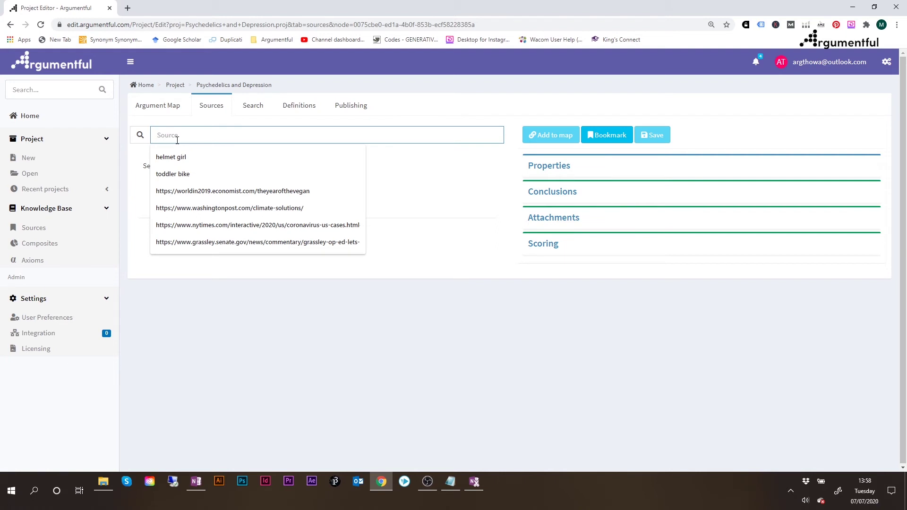
key(ctrl+v)
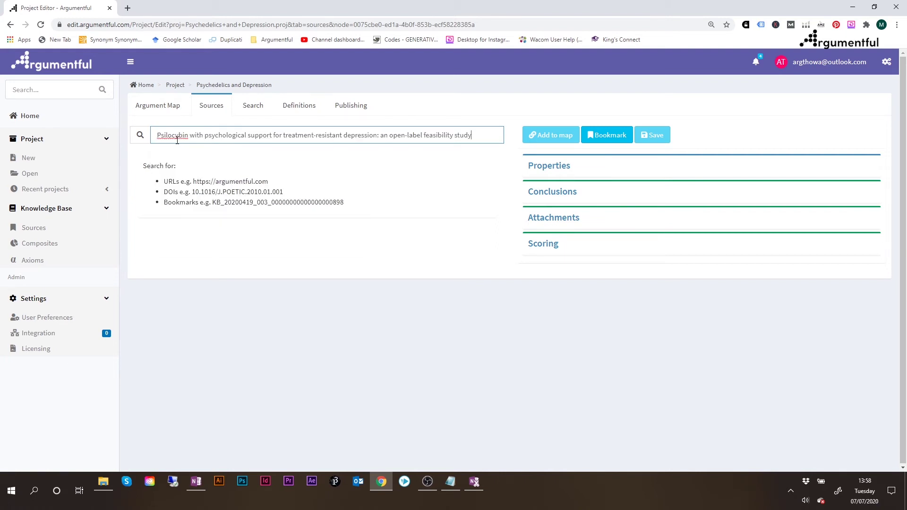
key(Return)
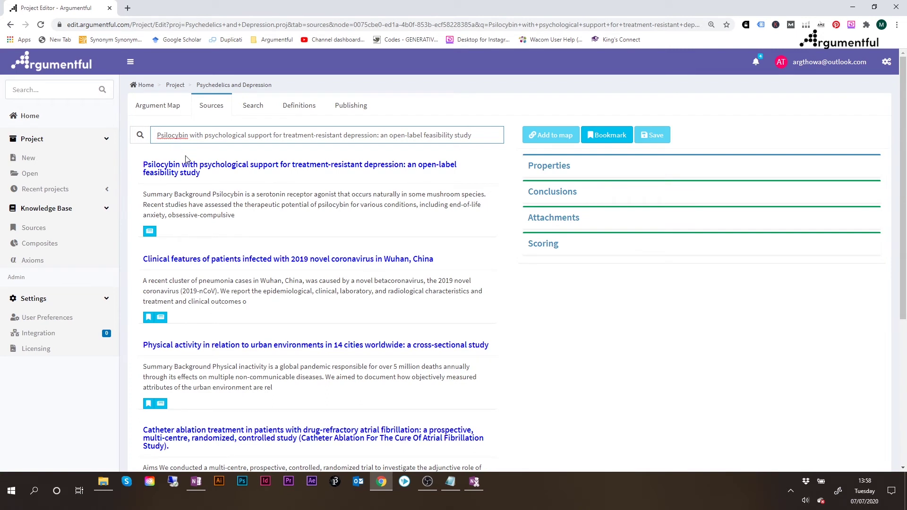
click(183, 165)
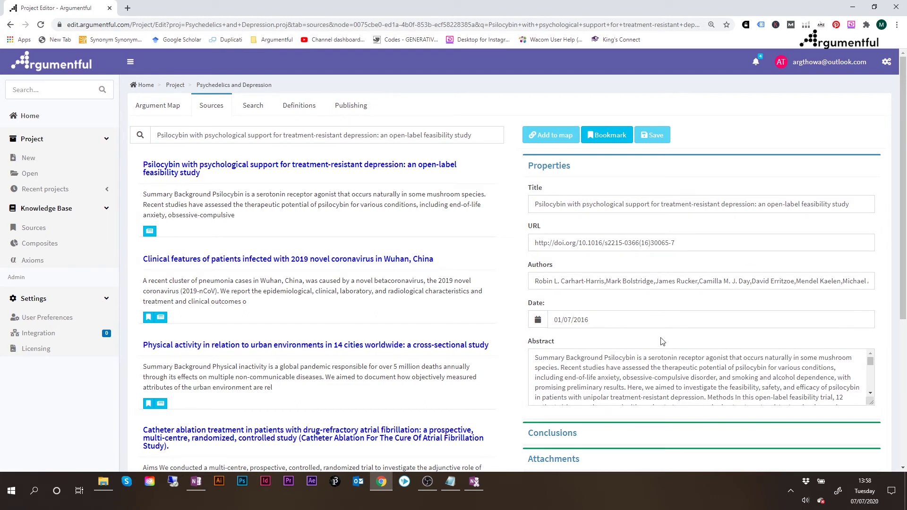
- Check the study's title and URL, bookmark it, and save it onto the argument map
drag(536, 206, 623, 212)
click(585, 243)
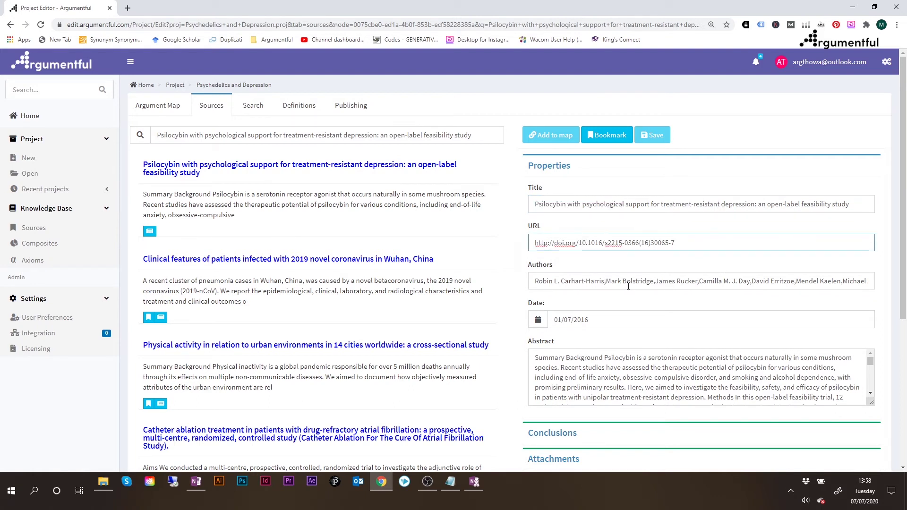
mouse_move(903, 175)
mouse_down()
mouse_move(903, 298)
mouse_move(902, 173)
mouse_up()
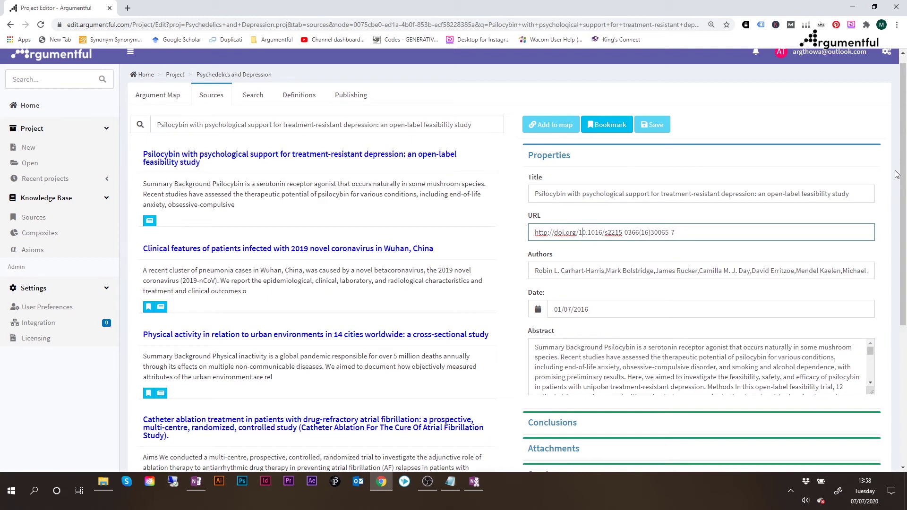
click(611, 124)
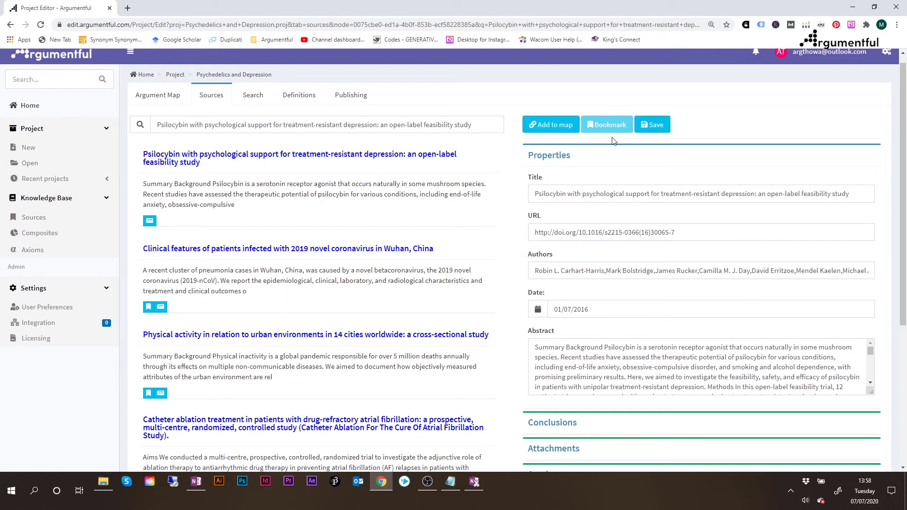
click(656, 126)
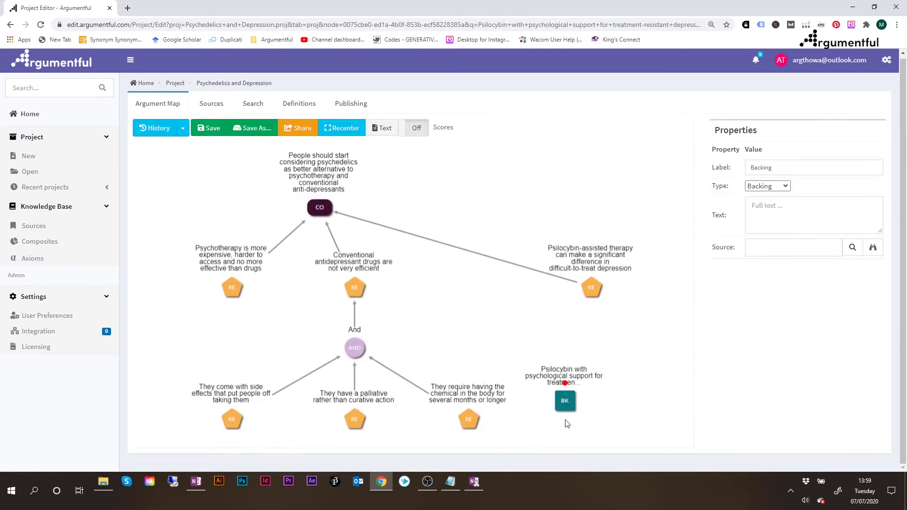
- Nudge the psilocybin study Backing node lower and link it to the psilocybin-assisted therapy Reason
click(567, 400)
drag(568, 393, 570, 411)
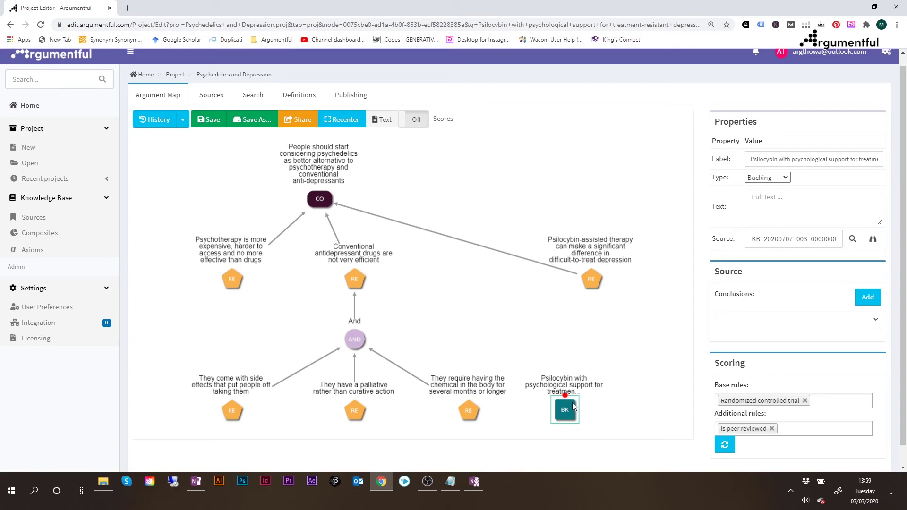
mouse_move(576, 398)
drag(566, 397, 591, 286)
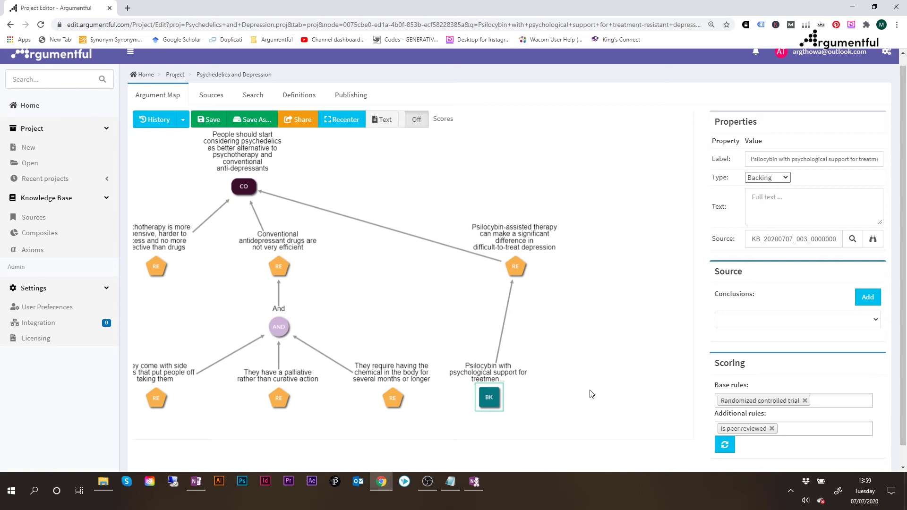
- Add a blank Backing node beside the psilocybin backing, then select the second evidence citation in OneNote
right_click(591, 393)
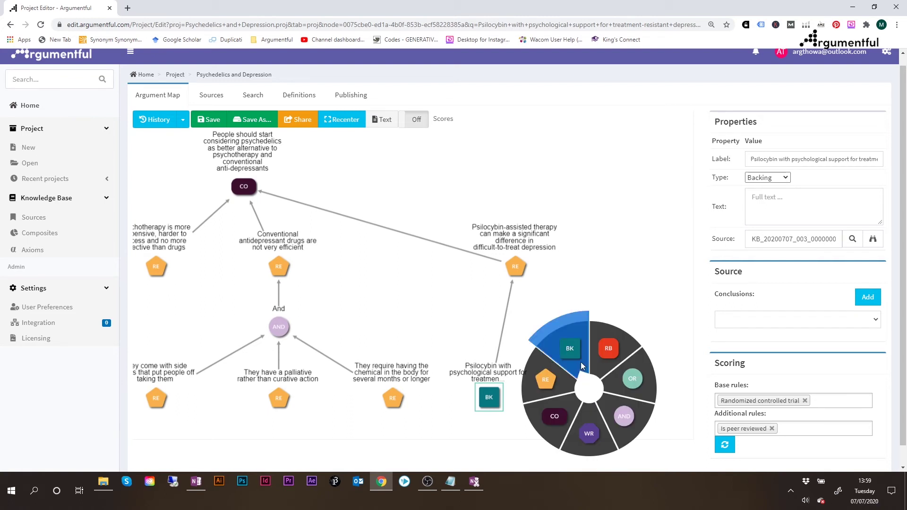
click(571, 350)
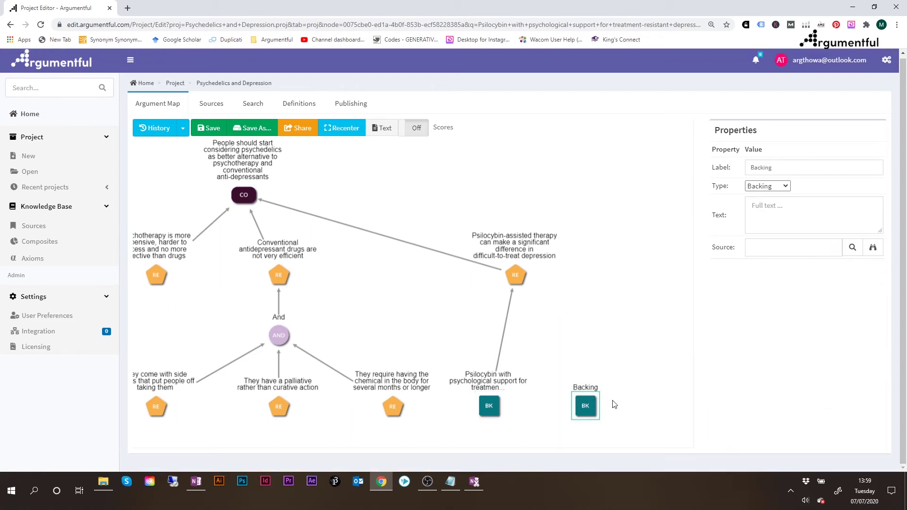
mouse_move(590, 407)
key(alt+Tab)
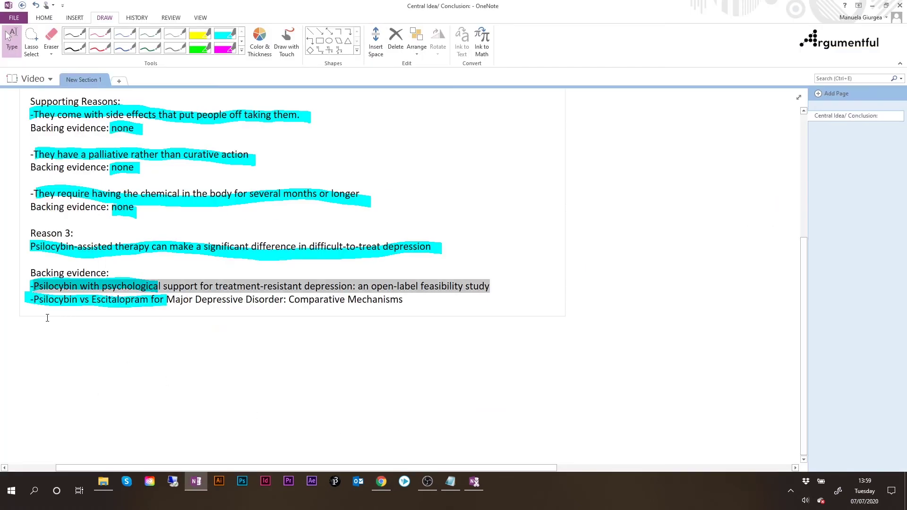
drag(31, 300, 404, 299)
key(ctrl+c)
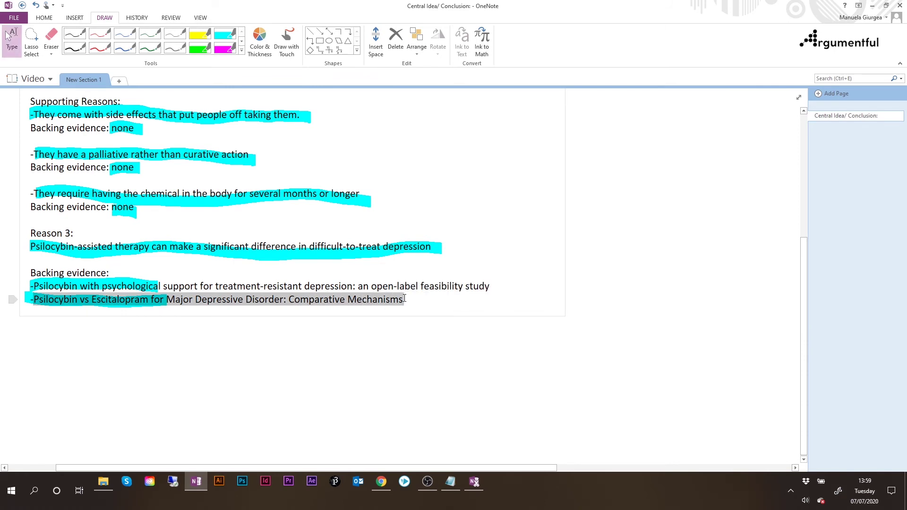
- Use the pasted citation to find, bookmark and save the escitalopram major depressive disorder article as the Backing's source
key(alt+Tab)
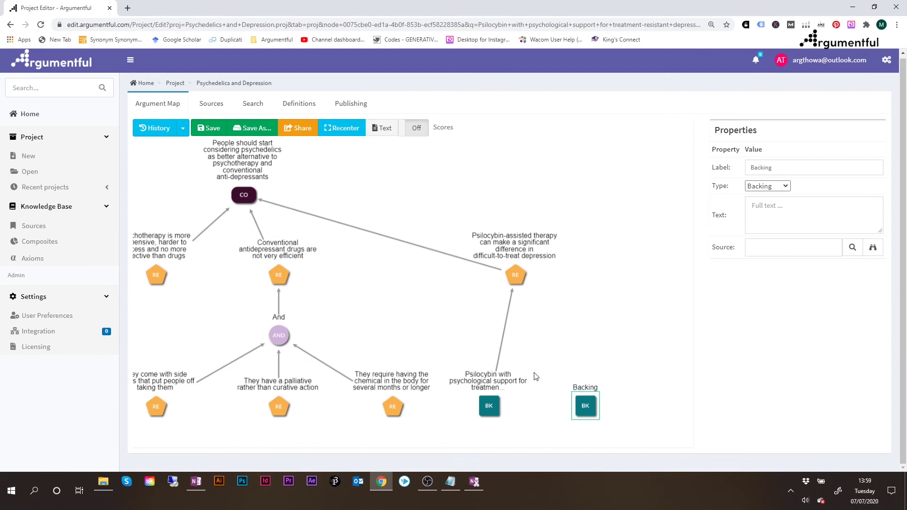
double_click(585, 408)
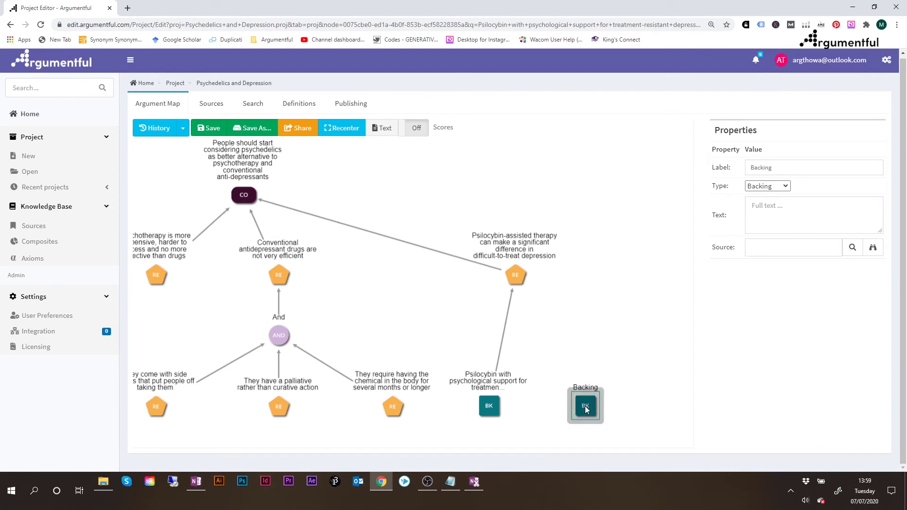
click(198, 126)
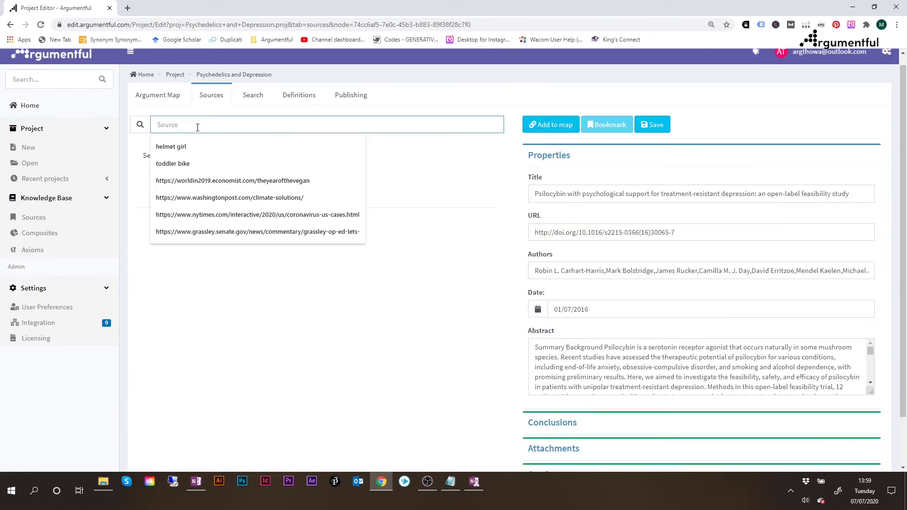
key(ctrl+v)
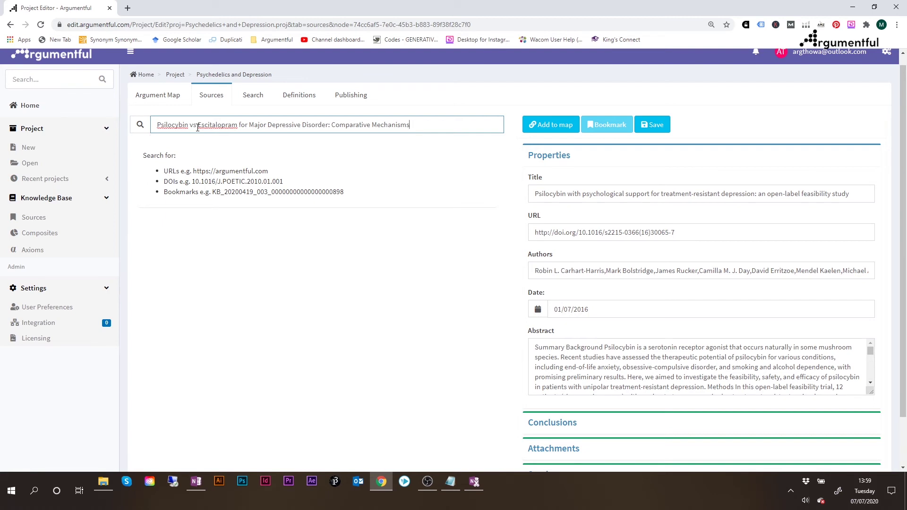
key(Return)
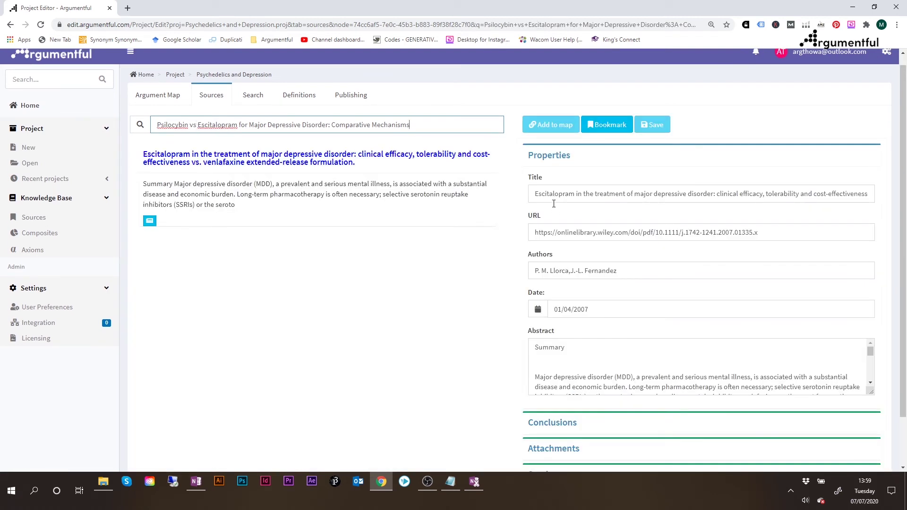
click(594, 131)
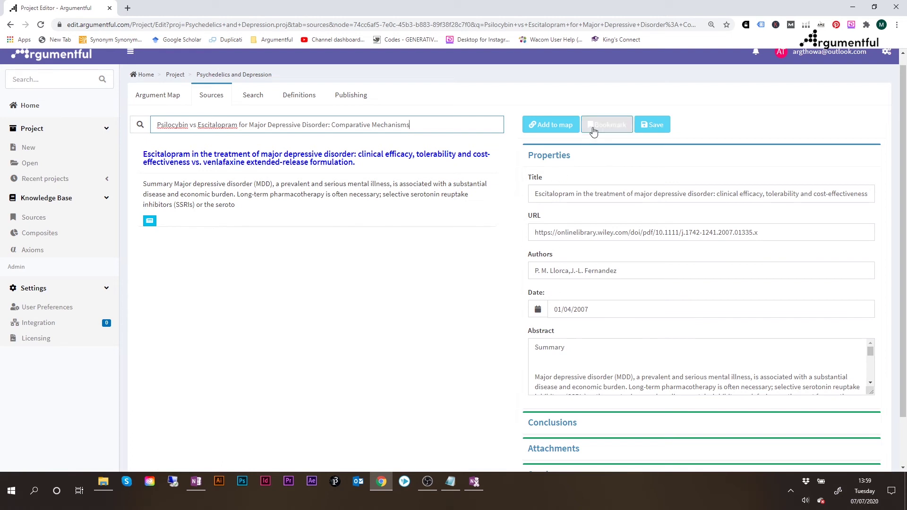
click(651, 128)
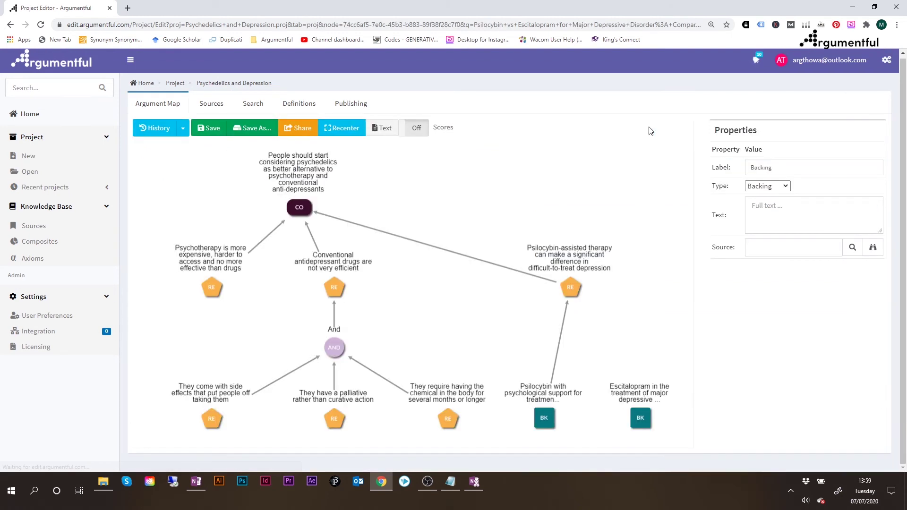
- Link the escitalopram Backing to the psilocybin-assisted therapy Reason and shift the conclusion node right
click(638, 420)
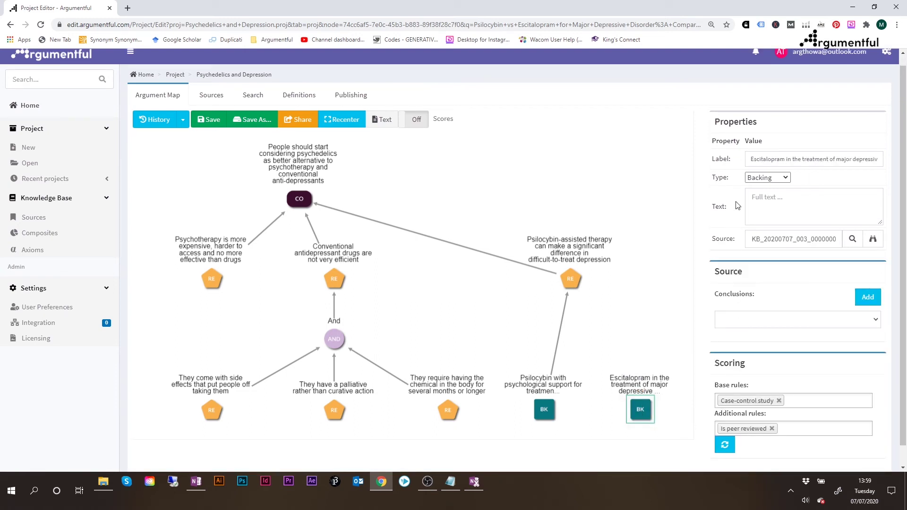
click(641, 396)
drag(641, 396, 577, 283)
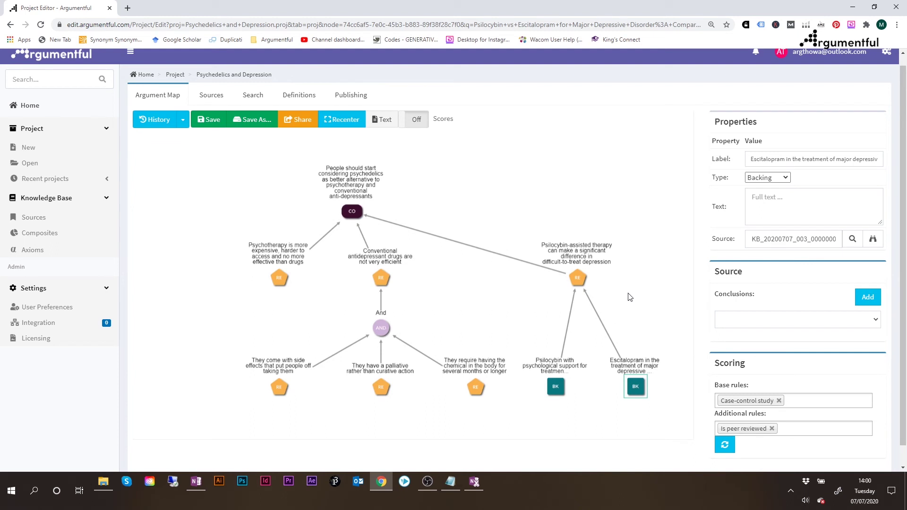
drag(360, 212, 434, 184)
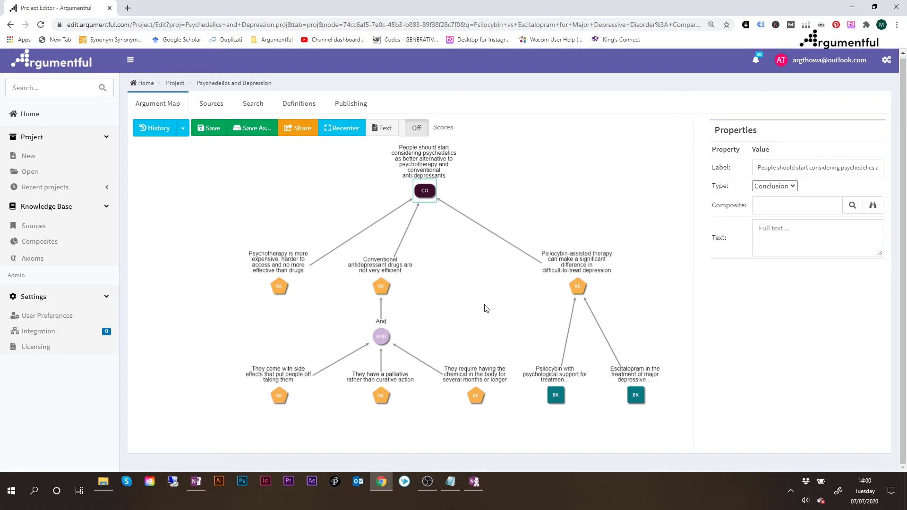
- Pan the map and move the Psychotherapy reason node up and to the left
drag(486, 307, 460, 290)
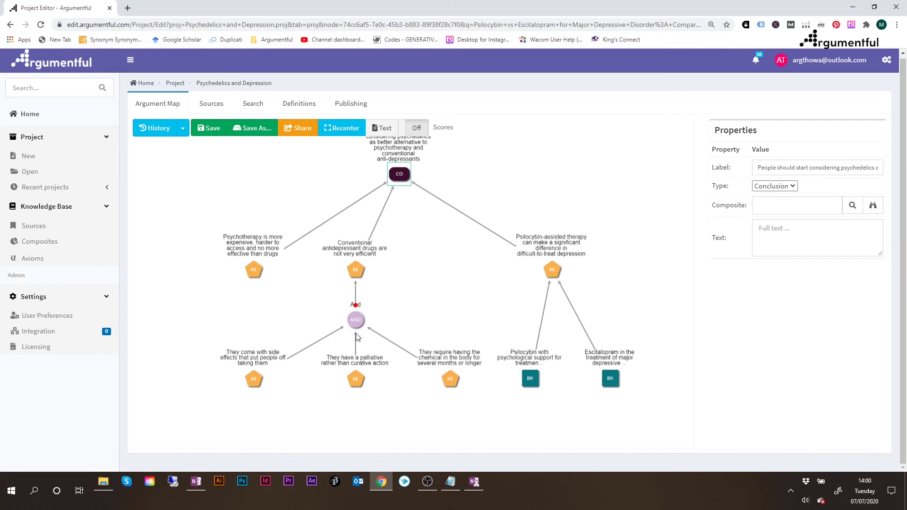
click(251, 271)
drag(251, 272, 208, 264)
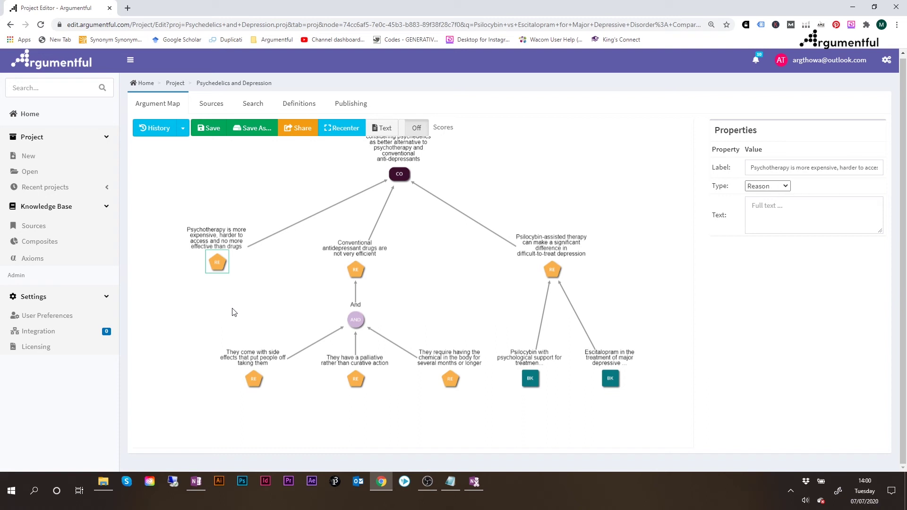
- Review each reason and sub-reason node, from conventional antidepressants to psilocybin-assisted therapy
click(353, 274)
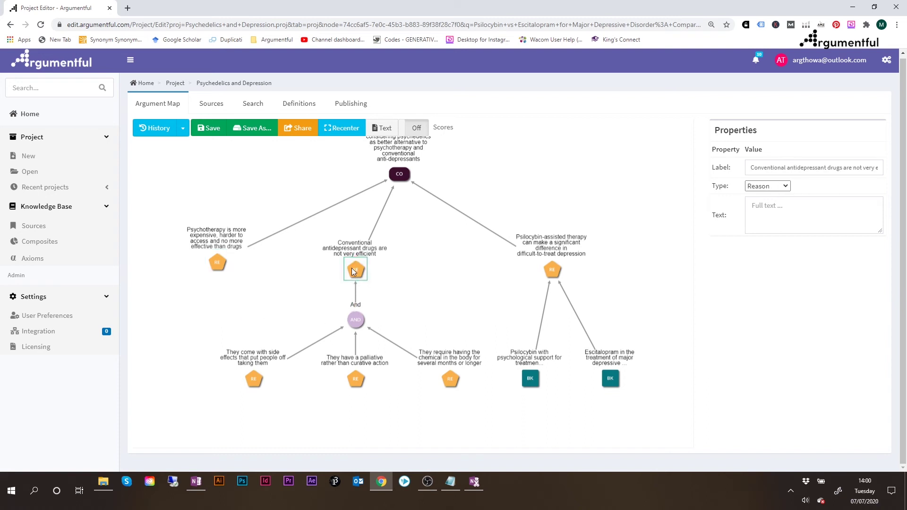
click(257, 381)
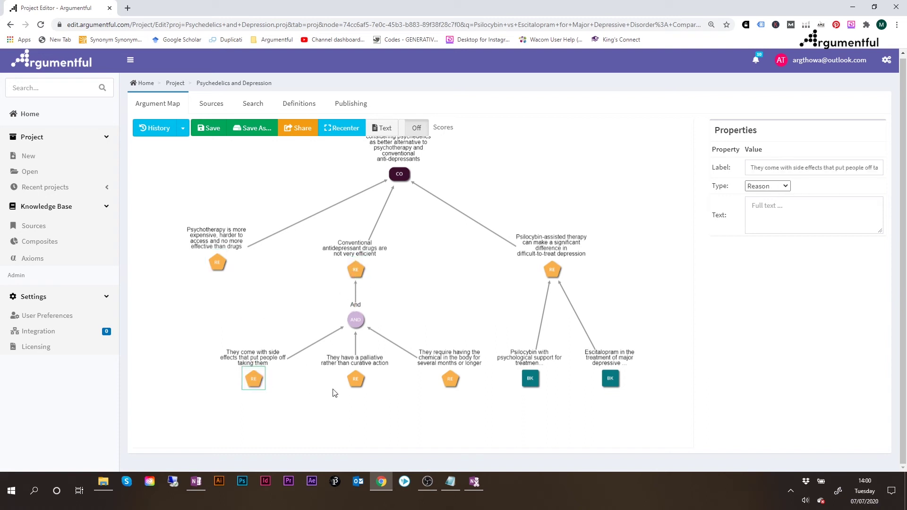
click(356, 381)
click(449, 382)
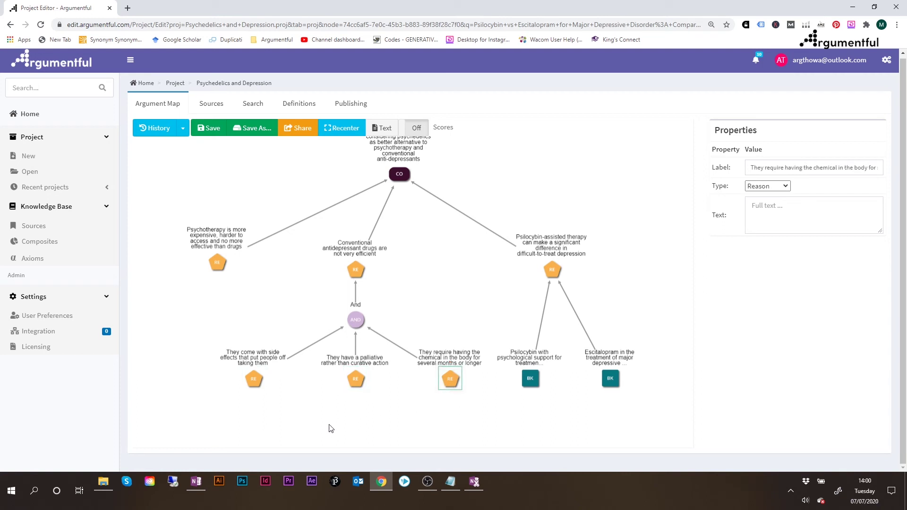
click(549, 274)
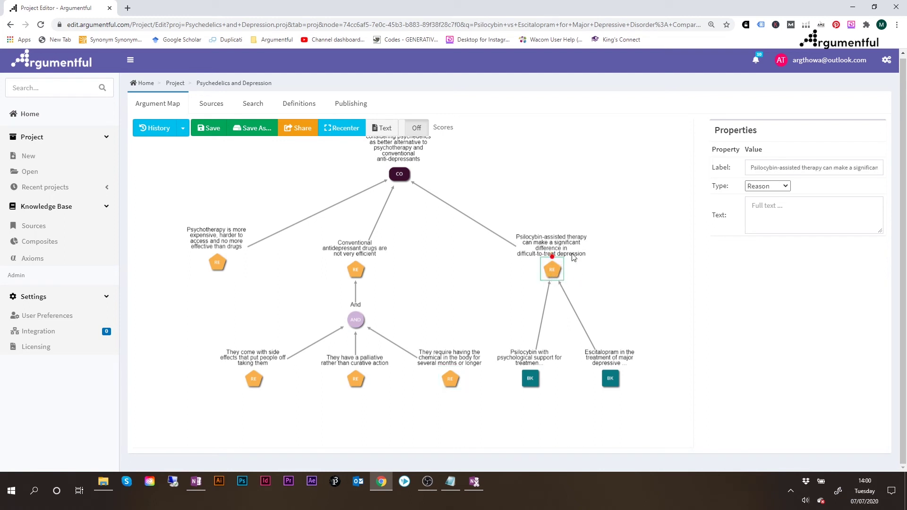
click(618, 266)
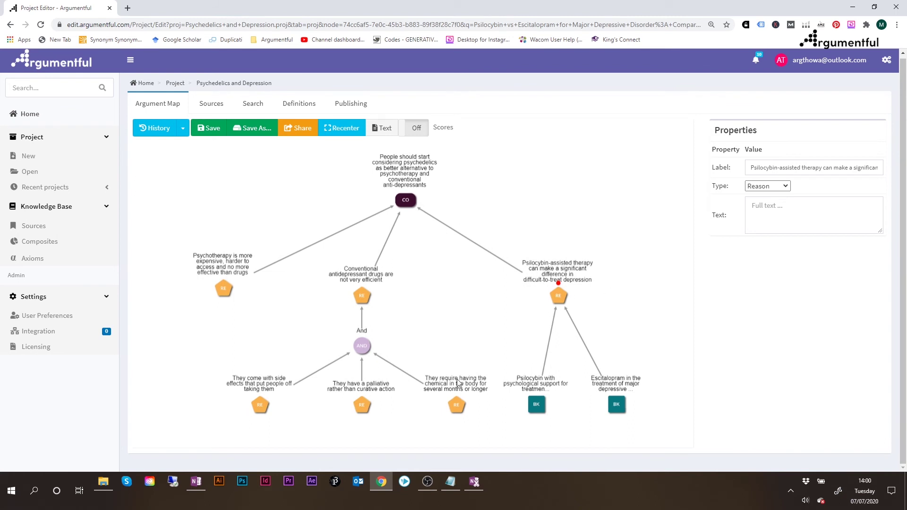
click(455, 407)
click(364, 403)
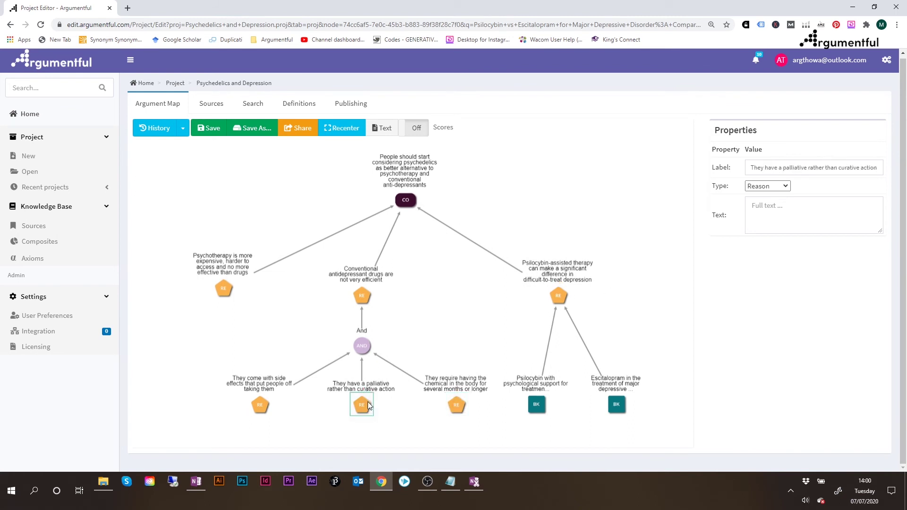
click(222, 289)
click(362, 299)
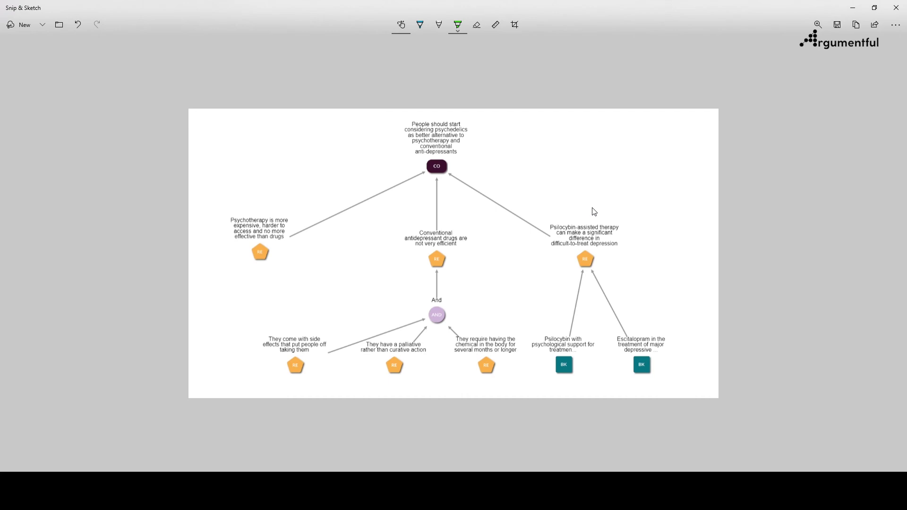
- Circle the psilocybin branch in green and underline the psychotherapy and conventional drugs reasons in orange
mouse_move(593, 208)
mouse_down()
mouse_move(537, 271)
mouse_move(588, 393)
mouse_move(689, 325)
mouse_move(637, 227)
mouse_move(588, 208)
mouse_up()
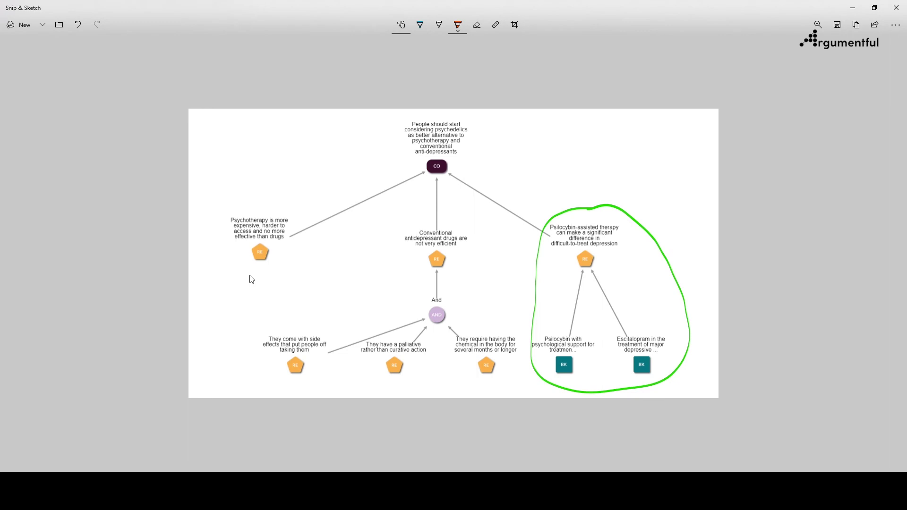
click(230, 249)
drag(230, 249, 289, 242)
drag(401, 255, 422, 252)
- Handwrite 'No EVIDENCE' in orange beside the unbacked reasons
mouse_move(241, 299)
mouse_down()
mouse_move(273, 299)
mouse_move(283, 287)
mouse_move(289, 297)
mouse_move(292, 284)
mouse_move(296, 294)
mouse_up()
mouse_move(296, 283)
mouse_down()
mouse_move(314, 293)
mouse_move(323, 279)
mouse_move(334, 292)
mouse_up()
drag(331, 274, 338, 271)
drag(332, 281, 337, 281)
drag(333, 289, 339, 287)
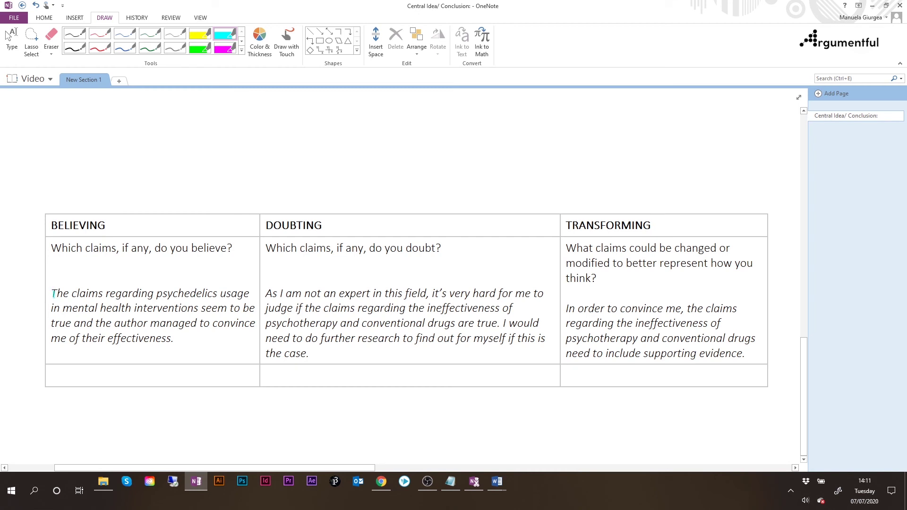
- Highlight the four lines of the BELIEVING answer in cyan
drag(53, 294, 254, 283)
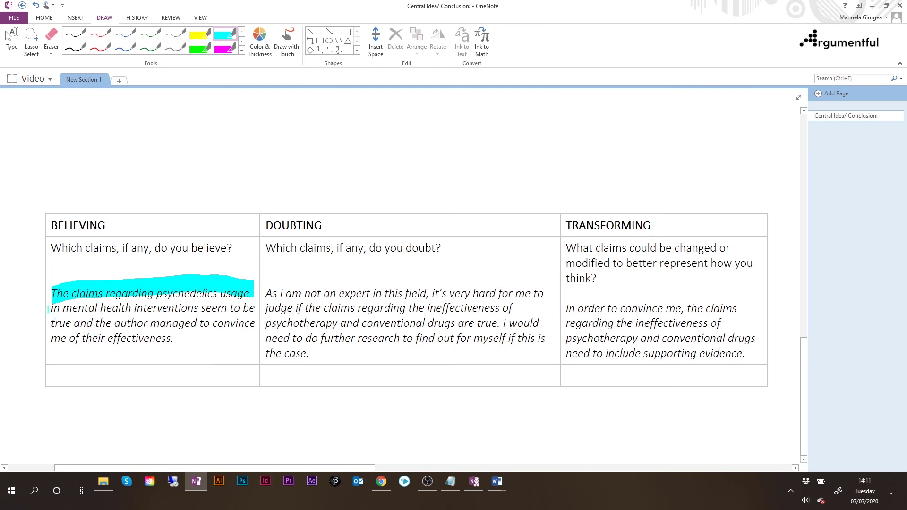
drag(49, 310, 258, 305)
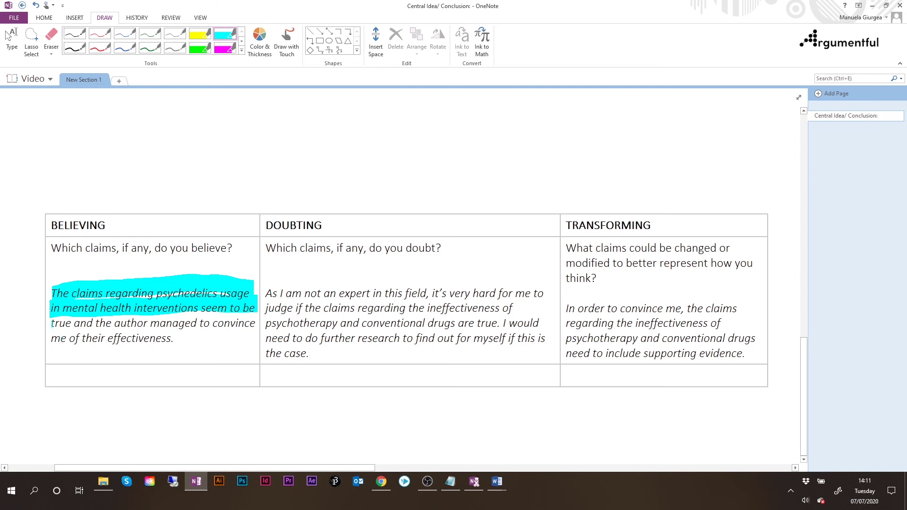
drag(51, 324, 258, 316)
drag(52, 339, 182, 336)
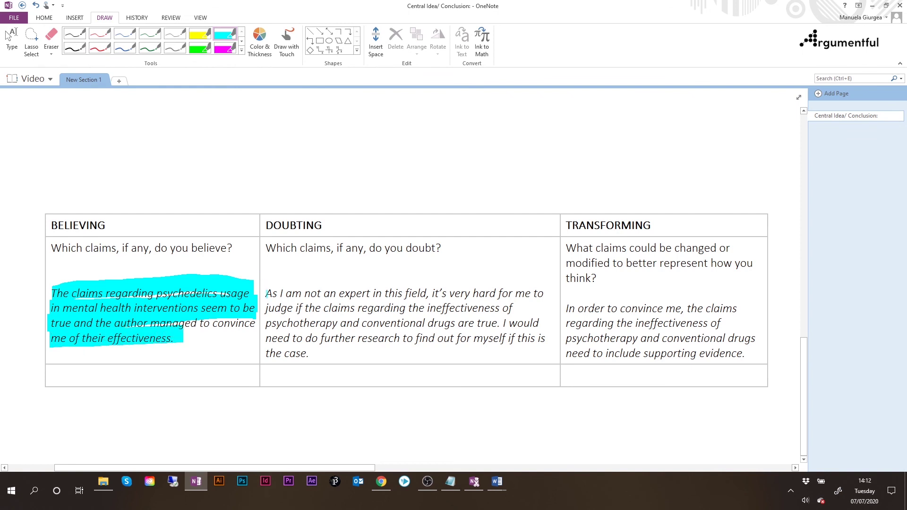
- Highlight the five lines of the DOUBTING answer in cyan
drag(265, 293, 547, 286)
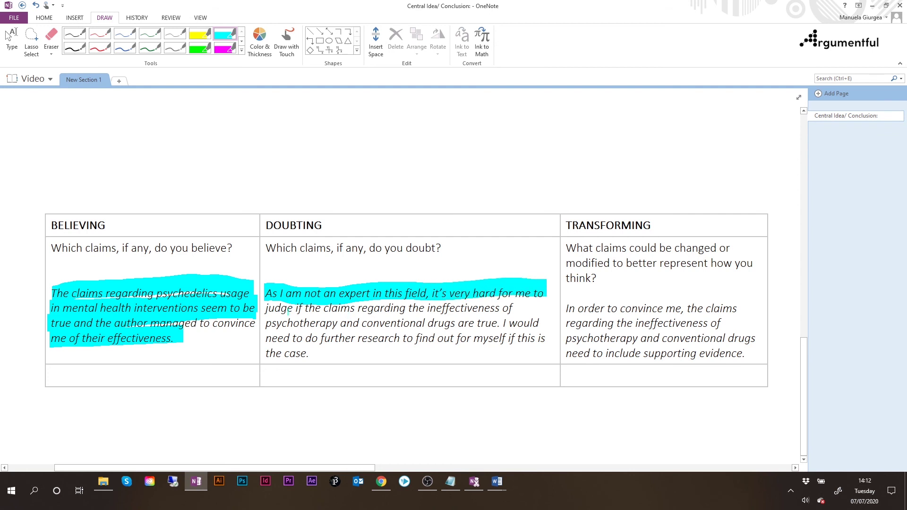
drag(266, 309, 526, 305)
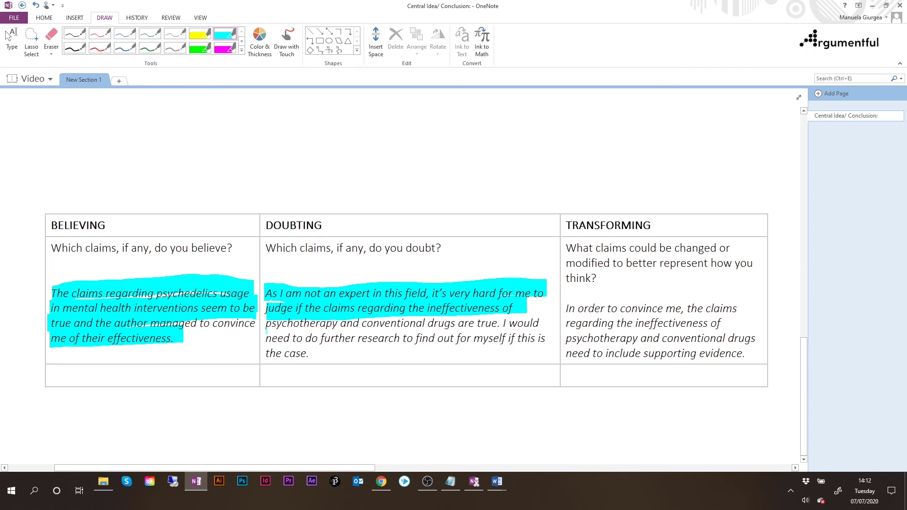
mouse_move(268, 326)
mouse_down()
mouse_move(541, 319)
mouse_move(548, 310)
mouse_up()
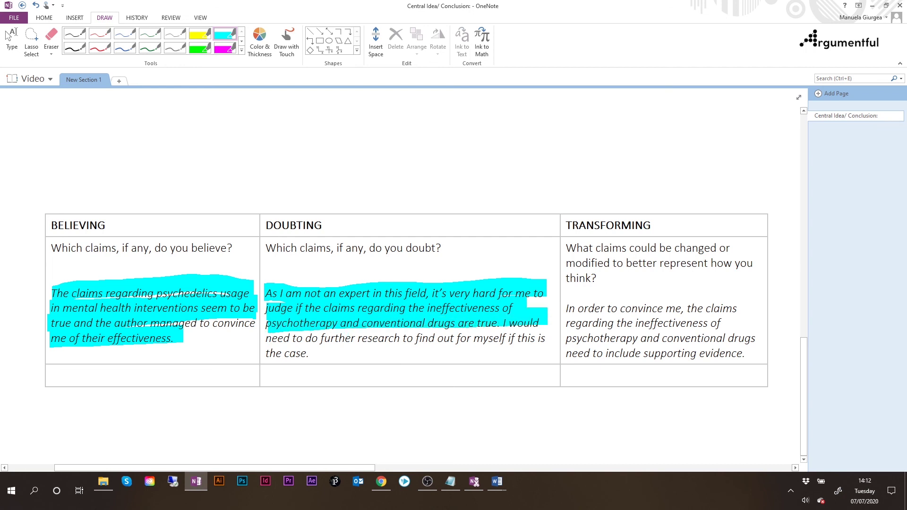
drag(266, 338, 547, 338)
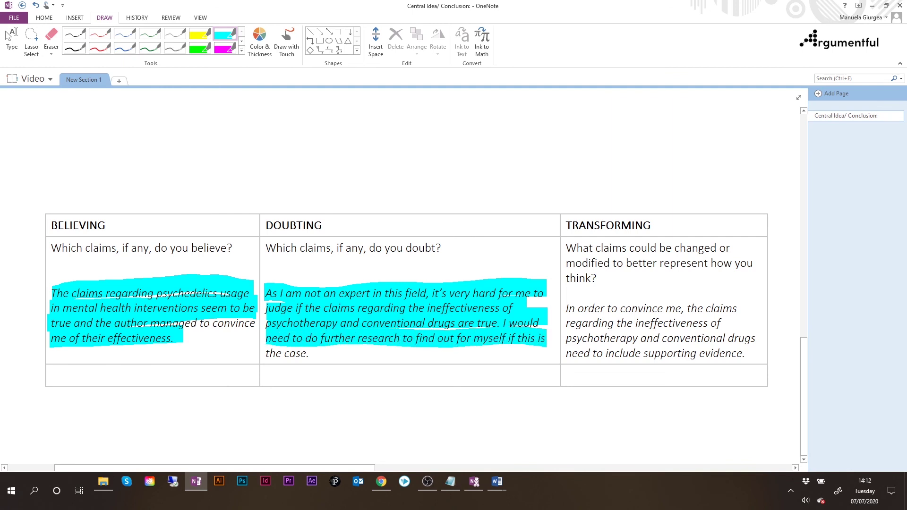
drag(266, 354, 320, 354)
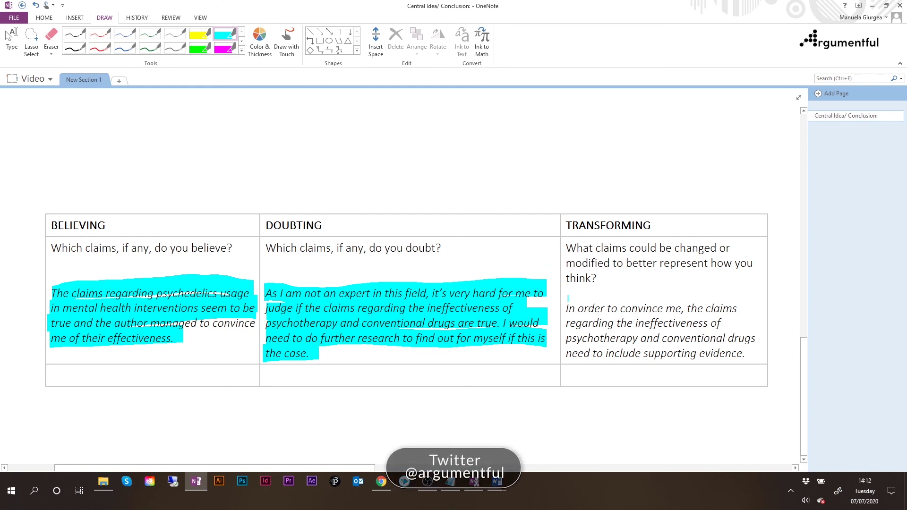
- Highlight the four lines of the TRANSFORMING answer in cyan
drag(567, 309, 746, 310)
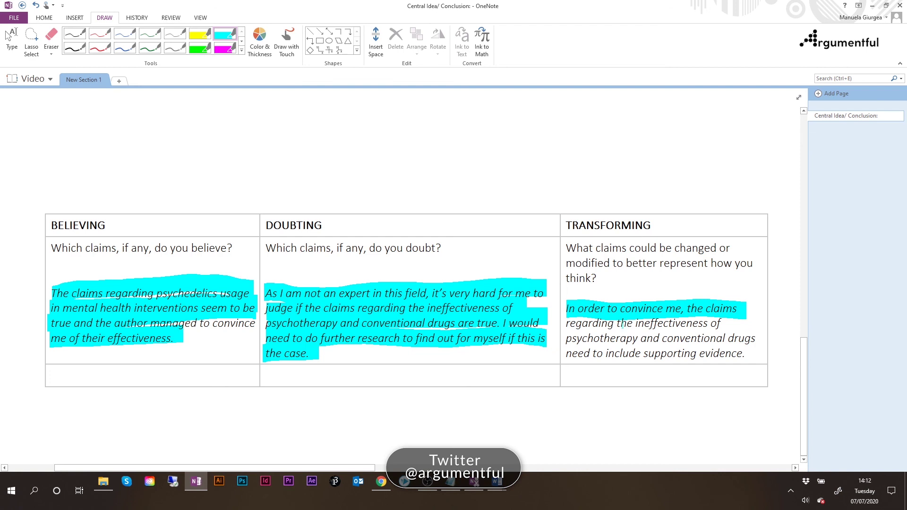
drag(566, 324, 733, 324)
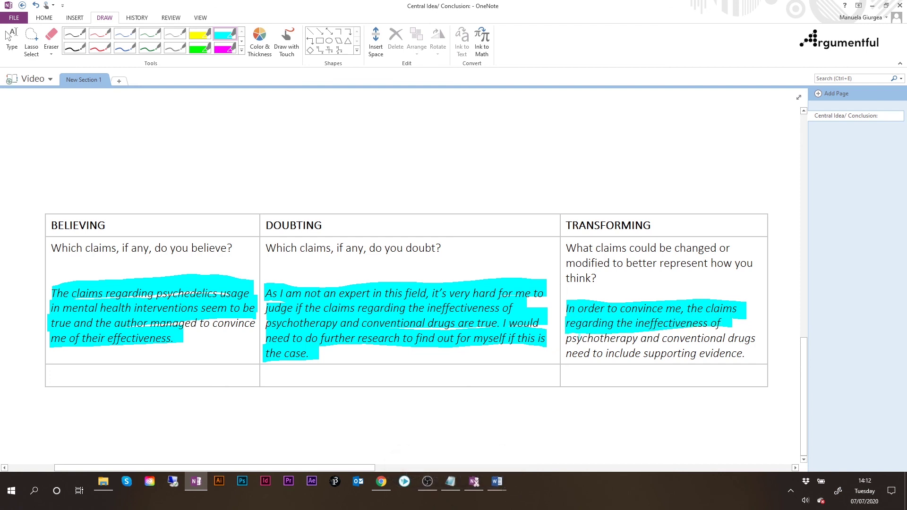
drag(565, 339, 765, 341)
drag(567, 354, 753, 354)
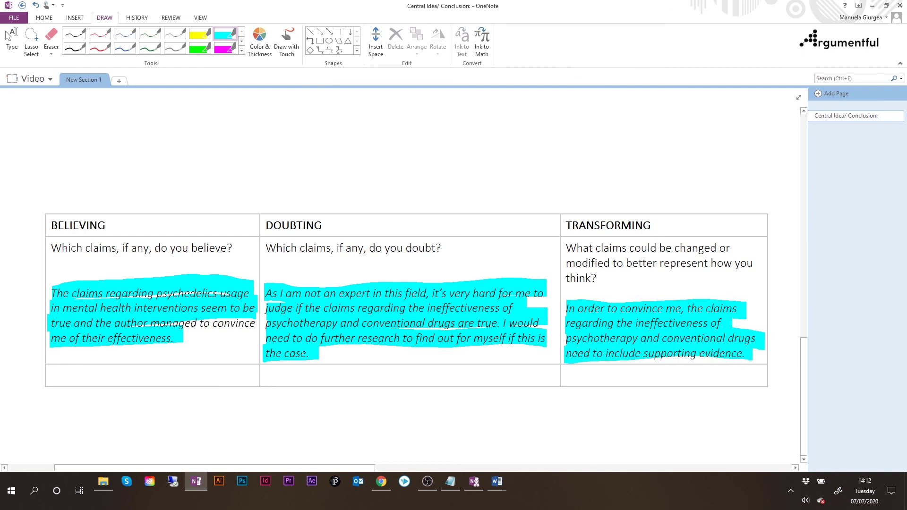
key(alt+Tab)
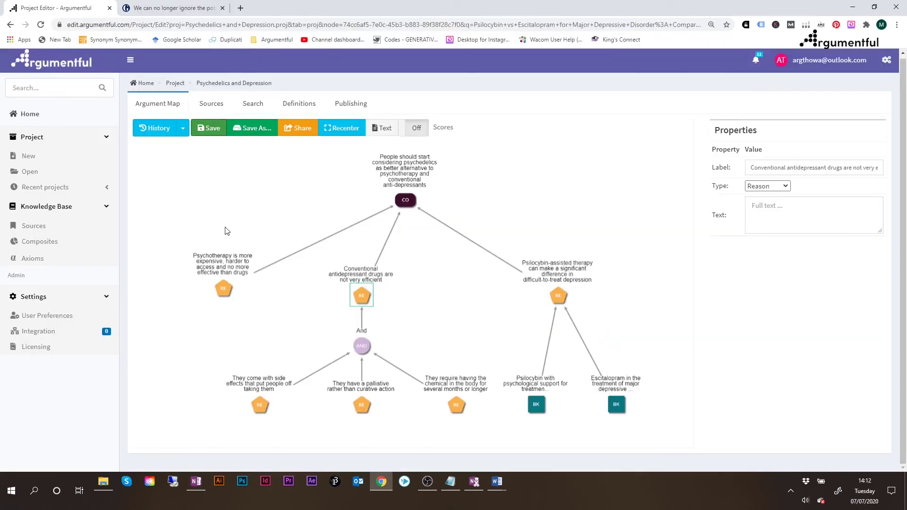
click(224, 289)
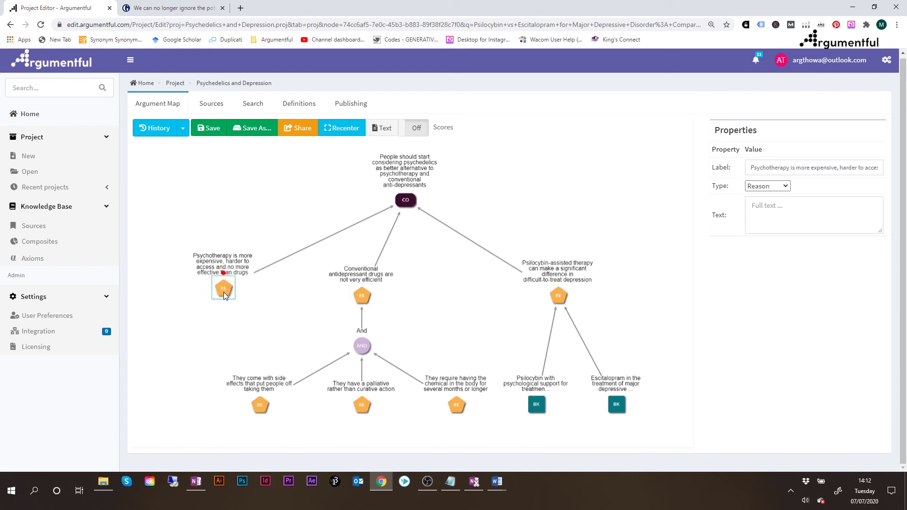
click(364, 296)
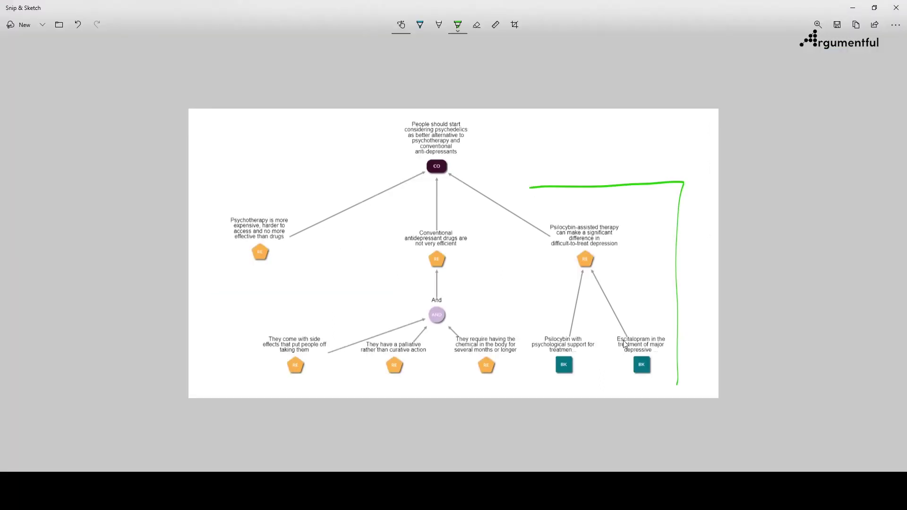
- Finish the green psilocybin box, then orange-box other reasons with 'Evidence needed' and two arrows
mouse_move(529, 186)
mouse_down()
mouse_move(536, 390)
mouse_move(689, 385)
mouse_up()
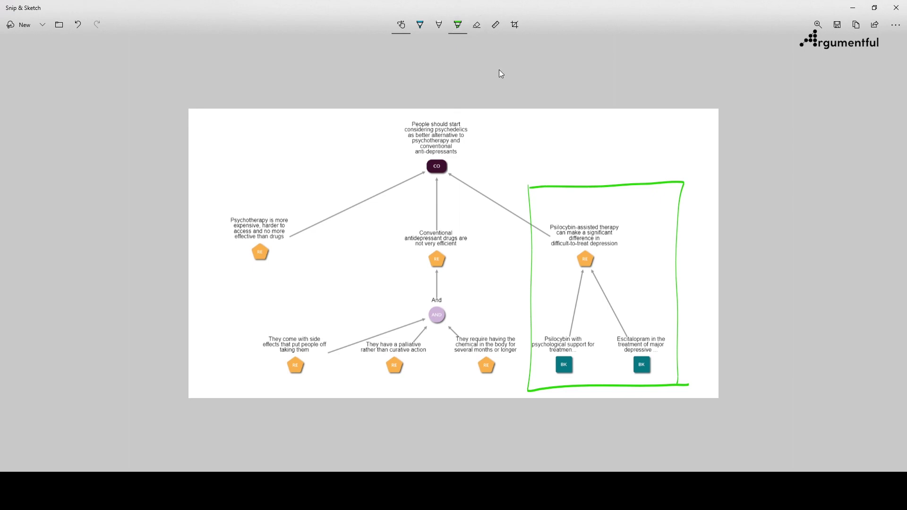
mouse_move(216, 207)
mouse_down()
mouse_move(487, 208)
mouse_move(515, 244)
mouse_move(521, 389)
mouse_move(267, 393)
mouse_move(214, 258)
mouse_move(215, 206)
mouse_up()
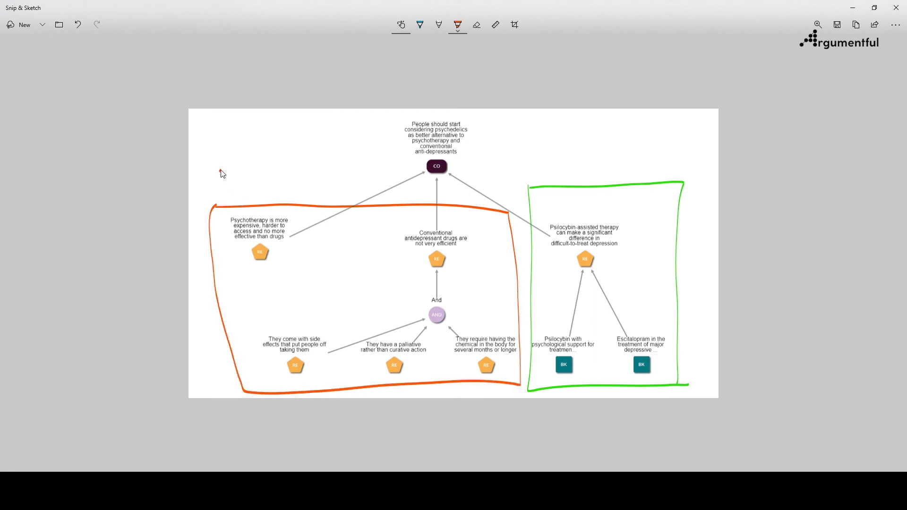
mouse_move(220, 168)
mouse_down()
mouse_move(229, 185)
mouse_move(243, 183)
mouse_move(256, 164)
mouse_move(293, 183)
mouse_move(308, 177)
mouse_move(285, 197)
mouse_move(294, 204)
mouse_move(330, 189)
mouse_move(334, 196)
mouse_up()
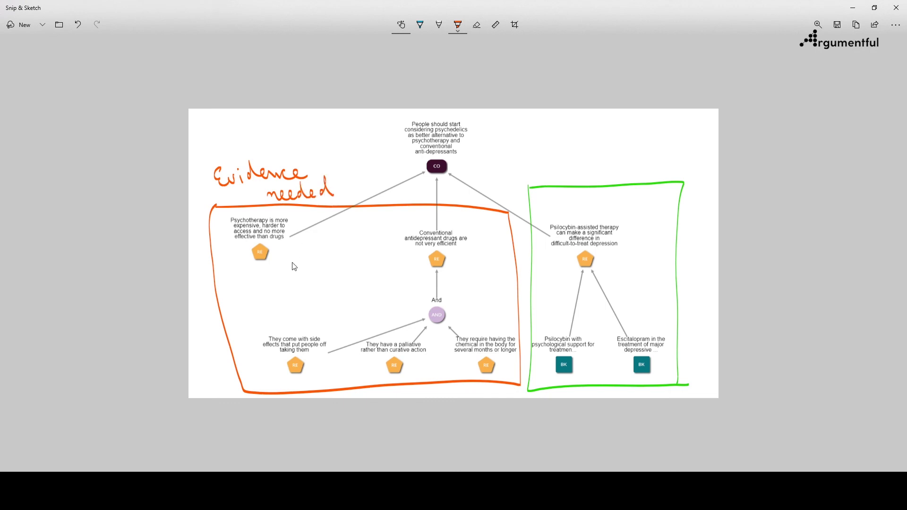
drag(292, 263, 272, 260)
drag(415, 268, 428, 267)
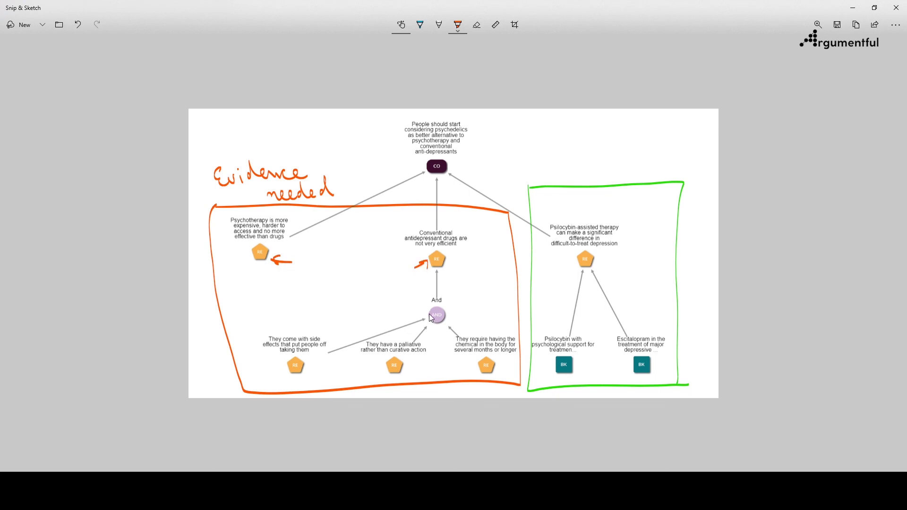